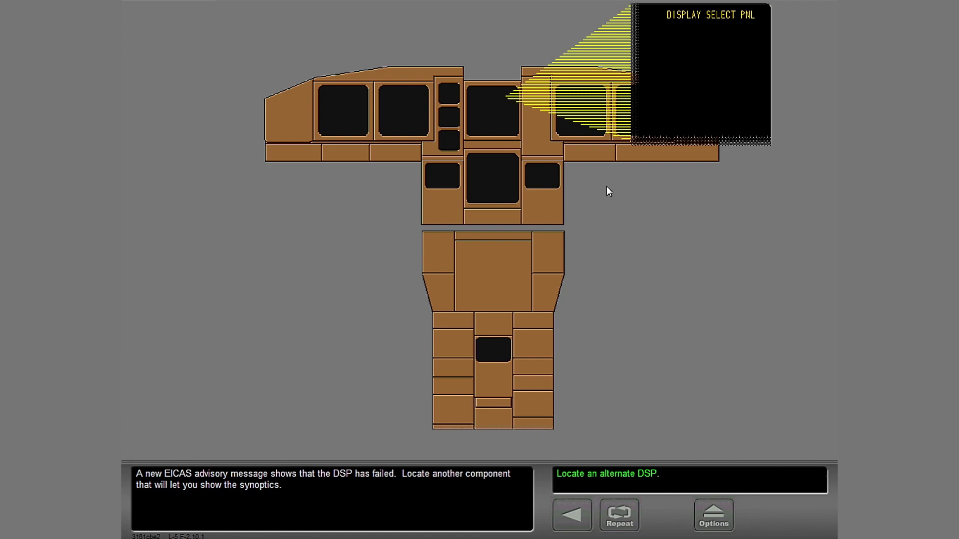
Select the CDU on the panel diagram to use it as an alternate display.
click(442, 185)
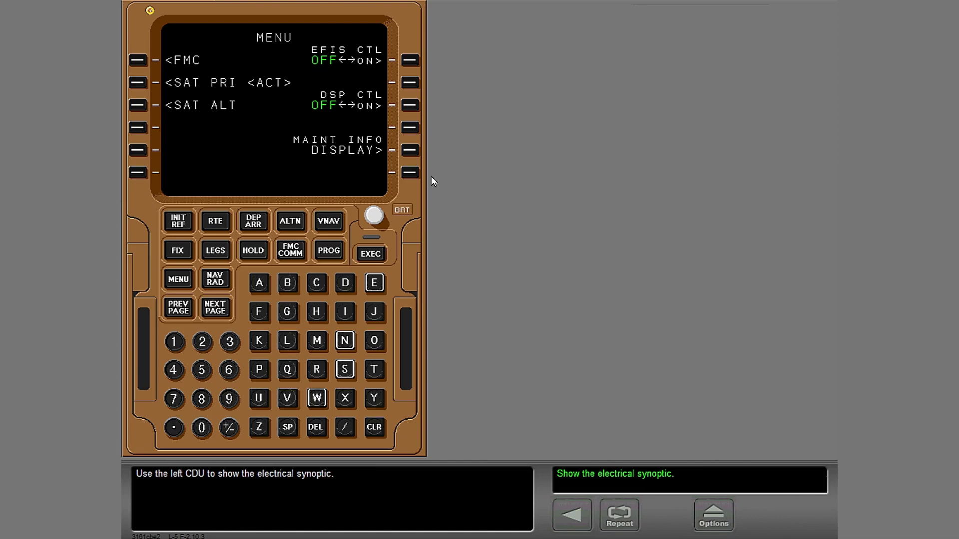
Turn DSP CTL on, show the ELEC synoptic via DSP and SYNOPTICS, then end the topic.
click(409, 105)
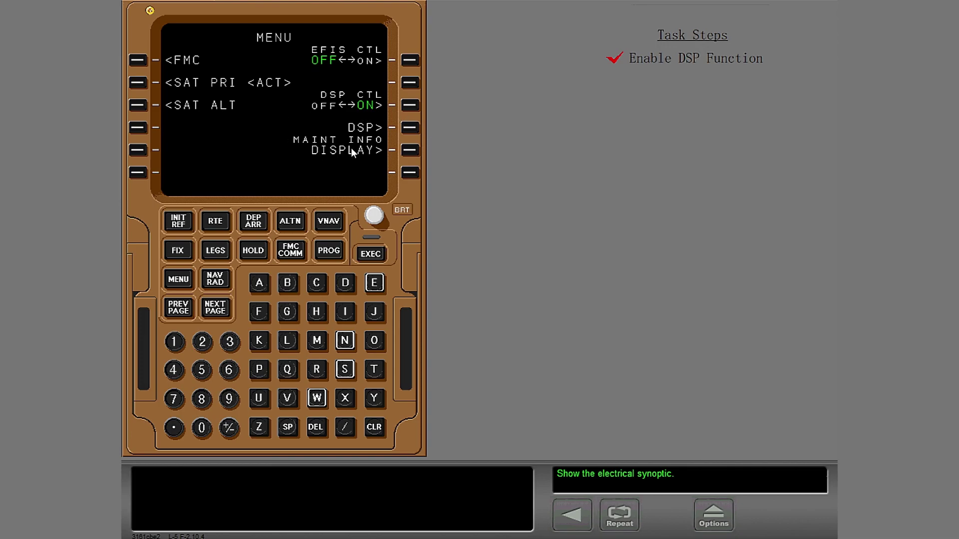
click(410, 128)
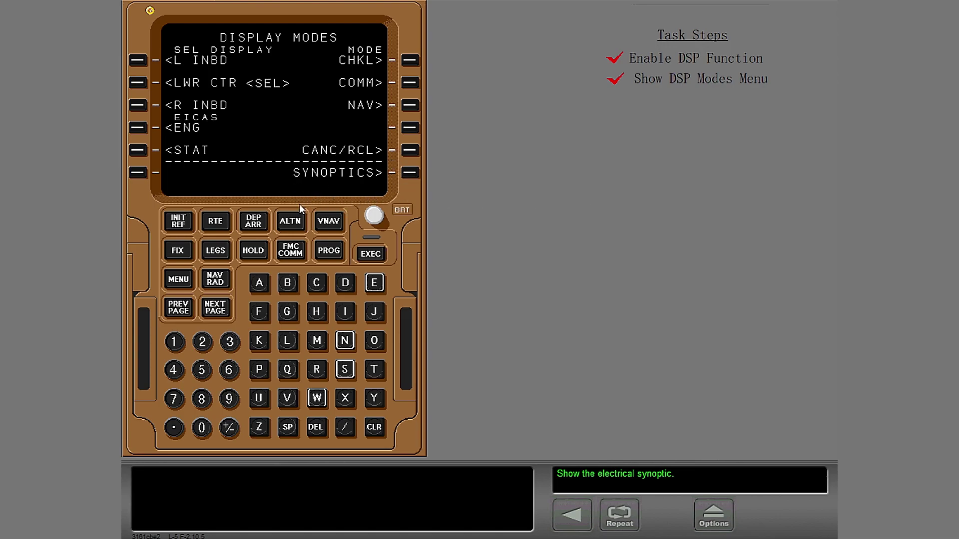
click(409, 174)
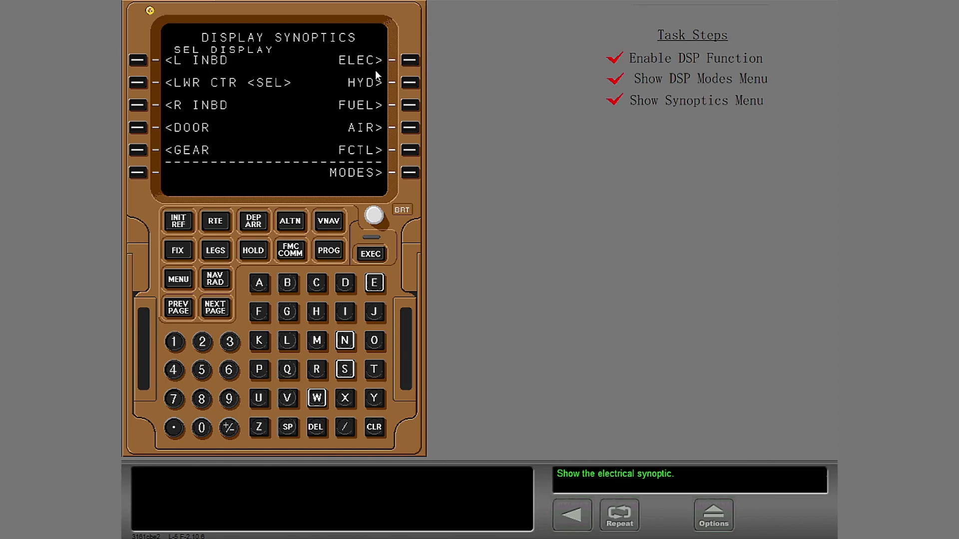
click(413, 59)
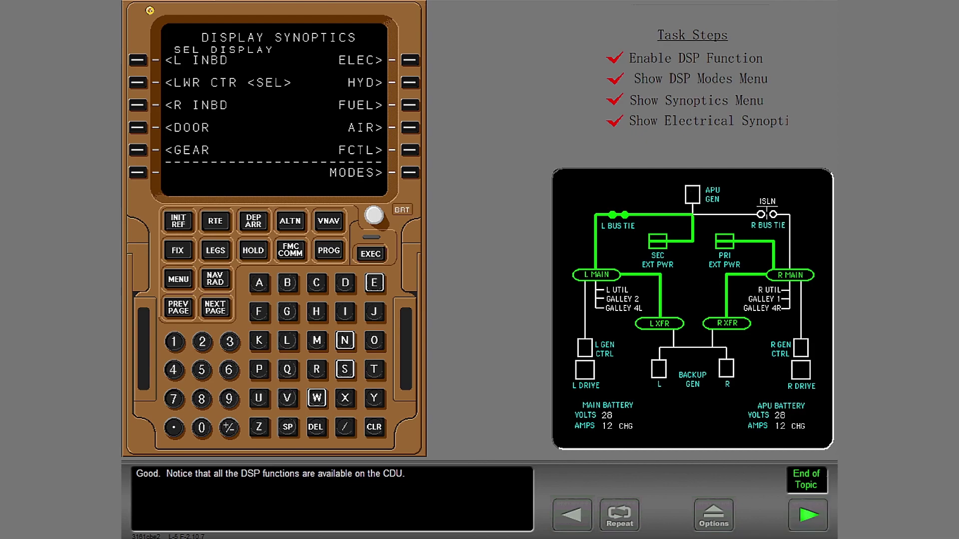
click(810, 515)
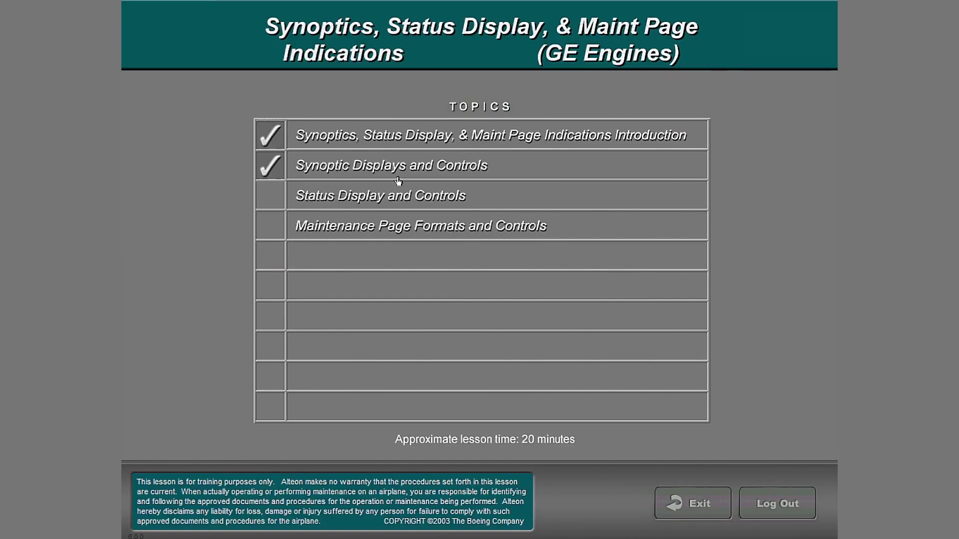
Start the Status Display and Controls topic from the Topics page.
click(367, 196)
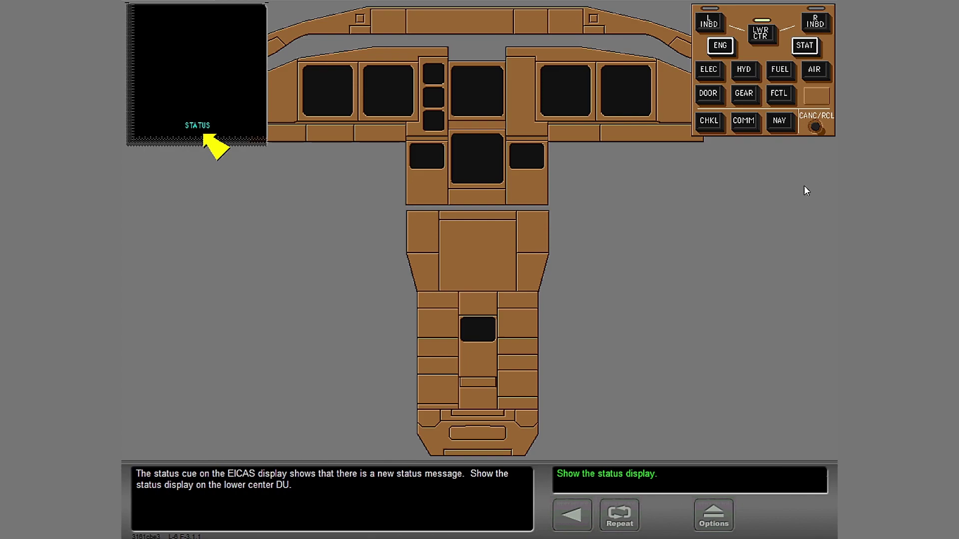
Cycle STAT through status pages 1 and 2, blank the display, then redisplay page 1.
click(805, 46)
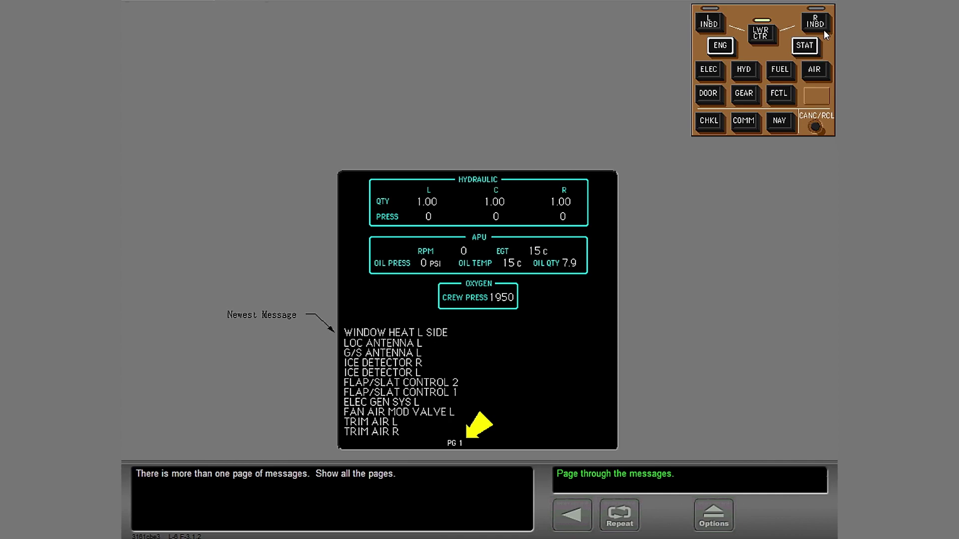
click(806, 48)
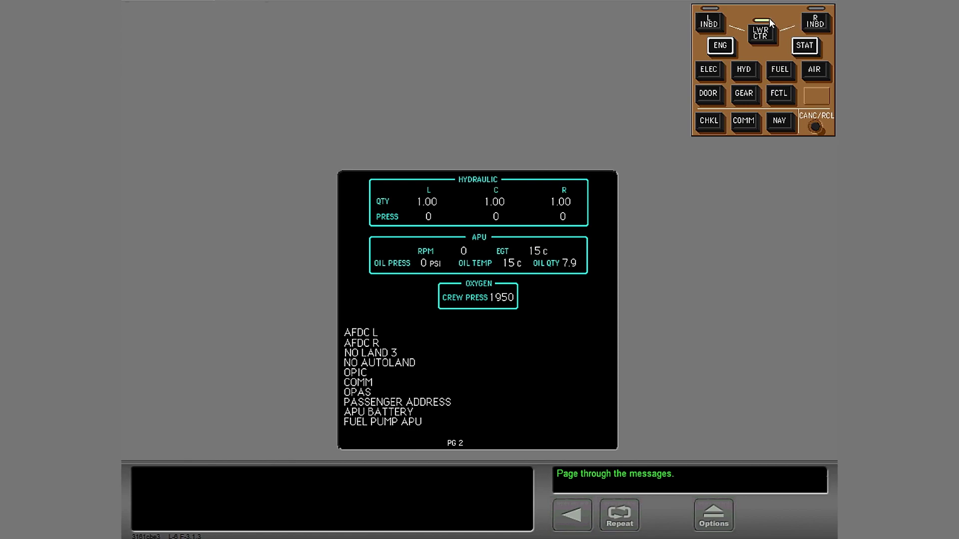
click(805, 48)
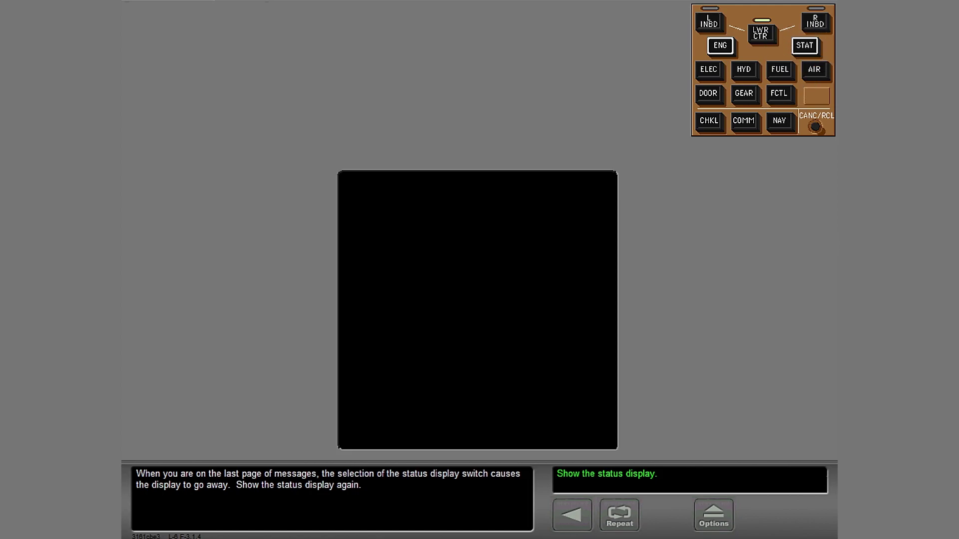
click(805, 46)
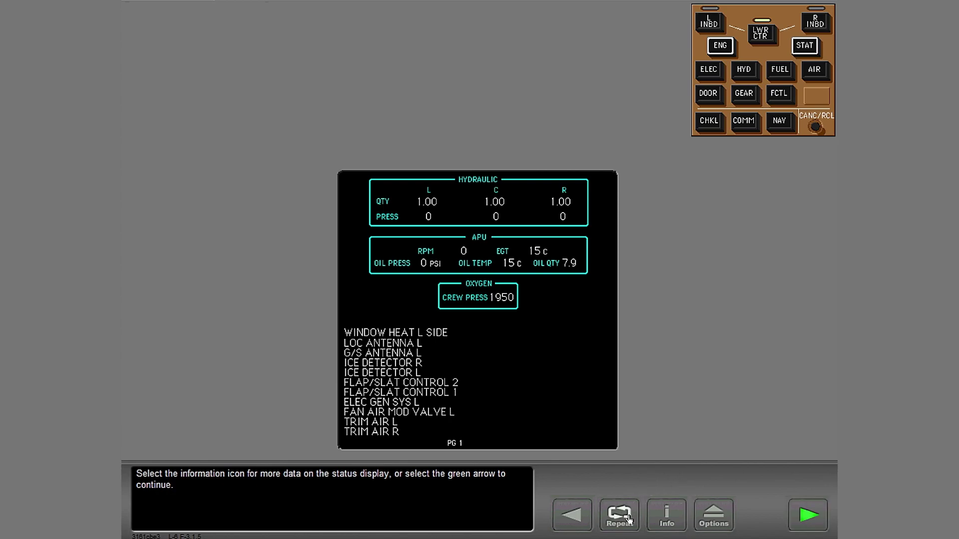
Read the Info explanations for the hydraulic, APU, oxygen and message sections, then continue.
click(666, 515)
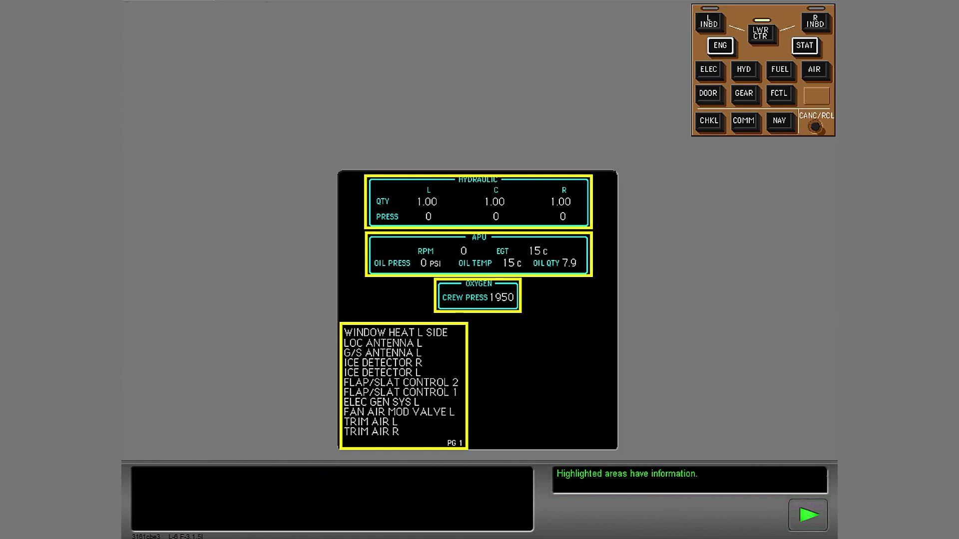
click(519, 210)
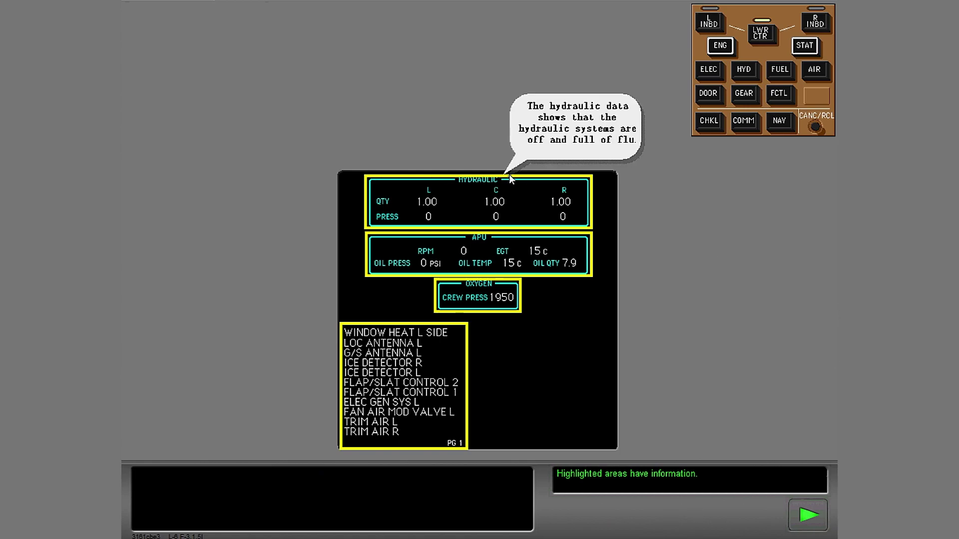
mouse_move(576, 276)
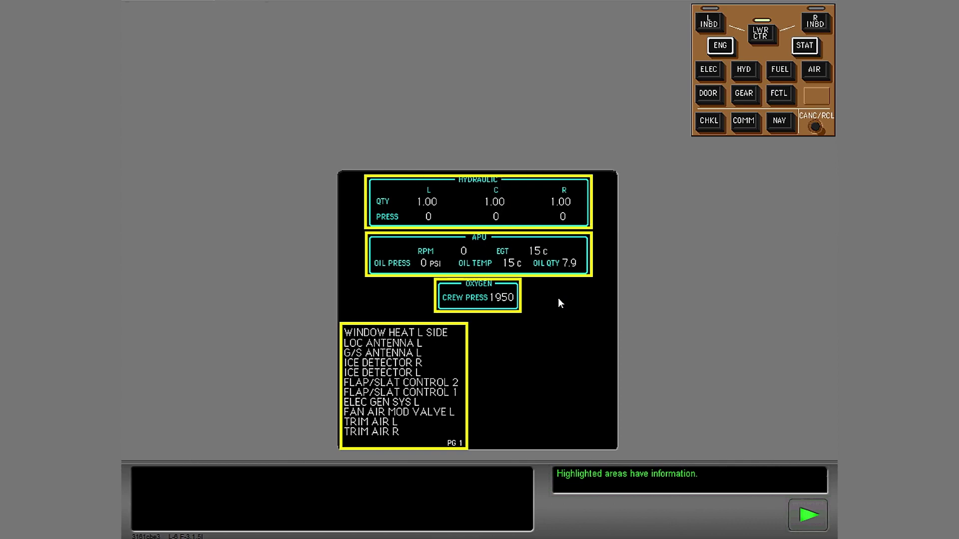
mouse_move(457, 282)
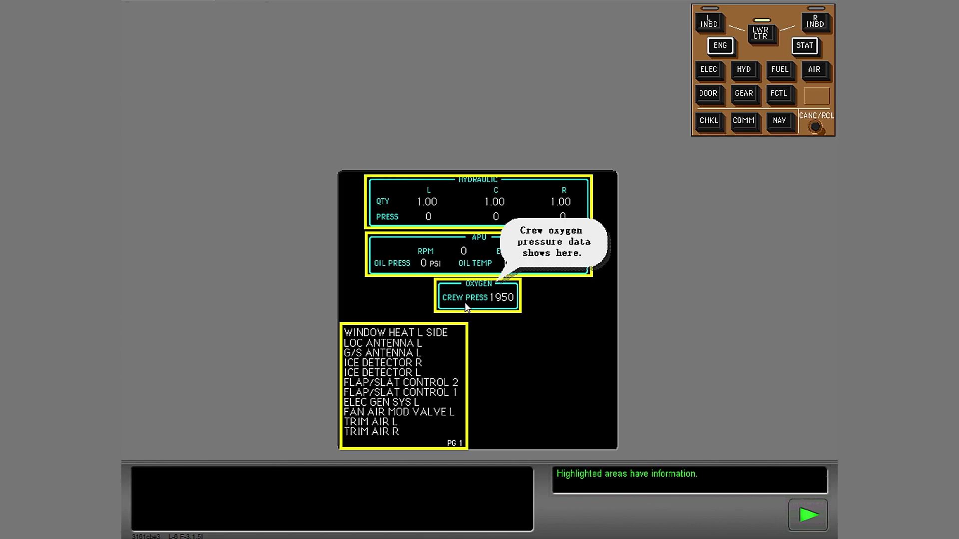
mouse_move(382, 357)
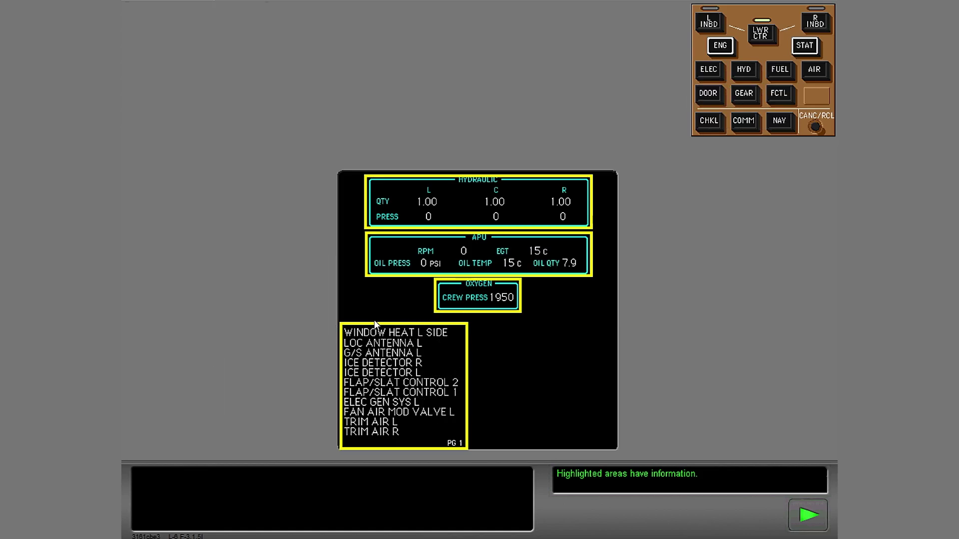
click(802, 514)
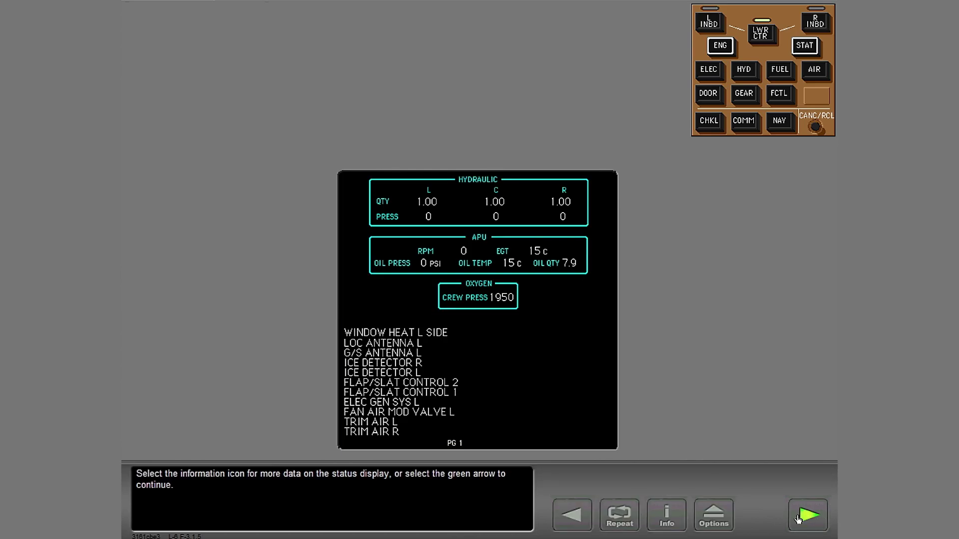
click(799, 516)
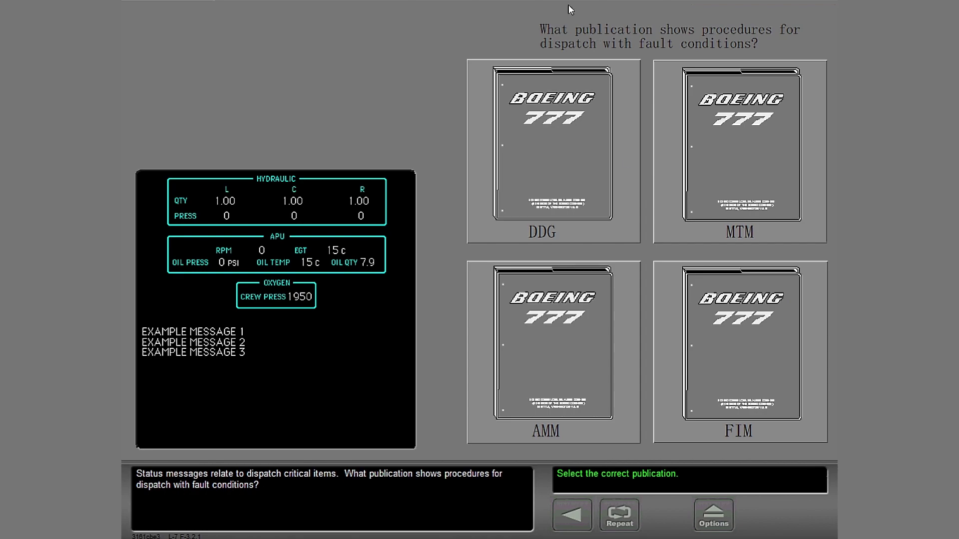
Answer the dispatch-with-faults publication question with DDG.
click(564, 144)
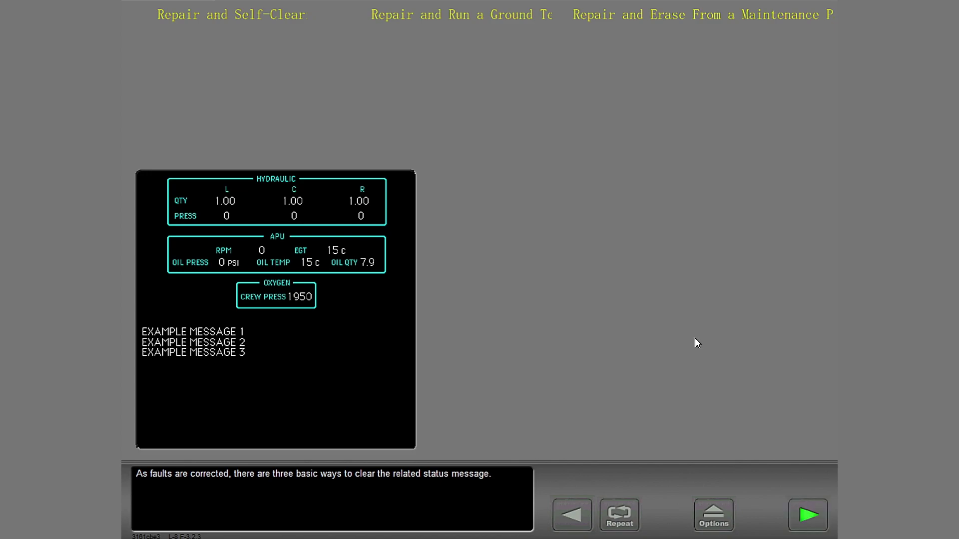
Step through the self-clear, ground-test and erase-after-repair examples, then return to Topics.
click(819, 518)
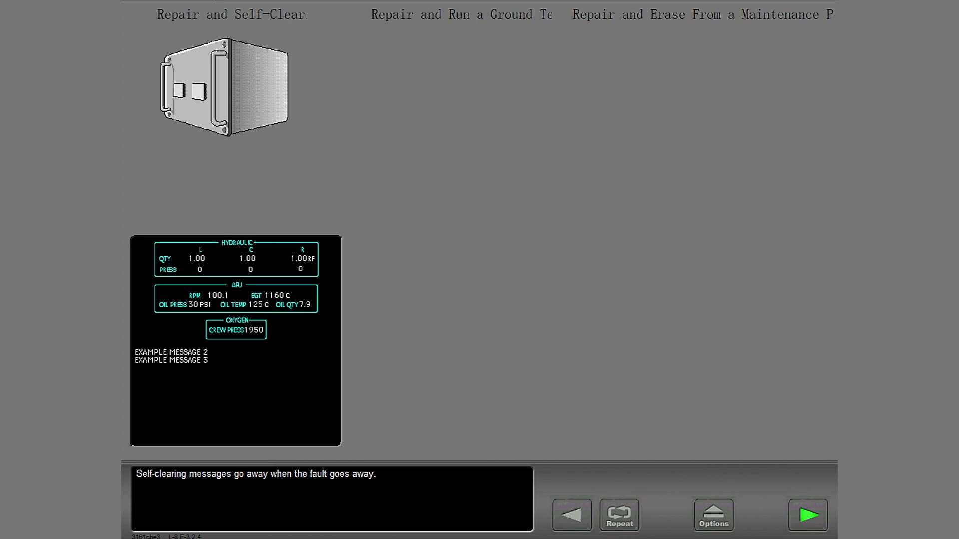
click(815, 517)
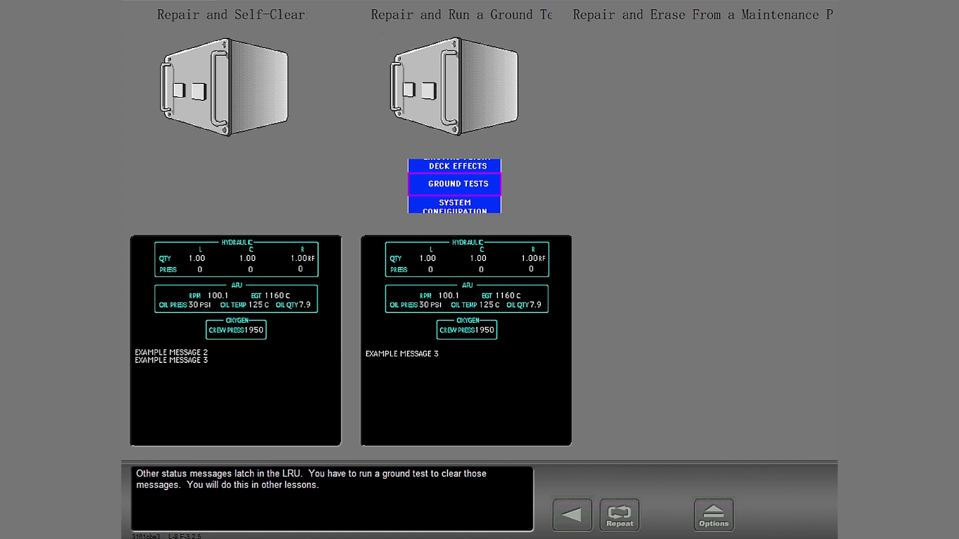
click(808, 515)
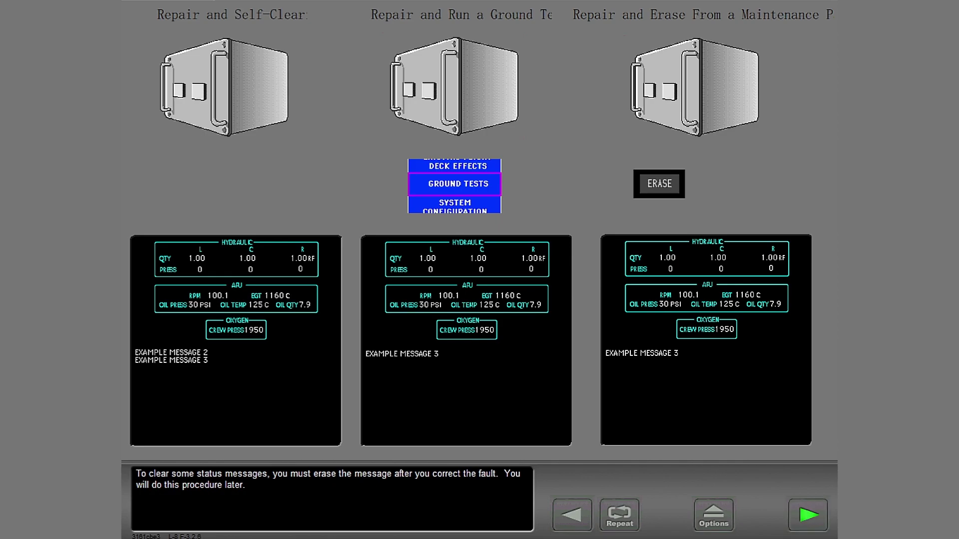
click(807, 515)
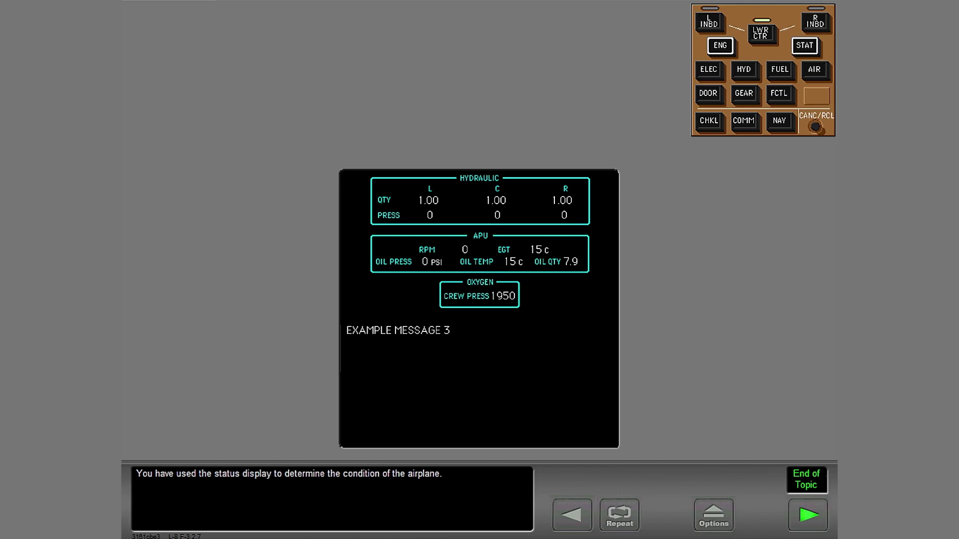
click(809, 515)
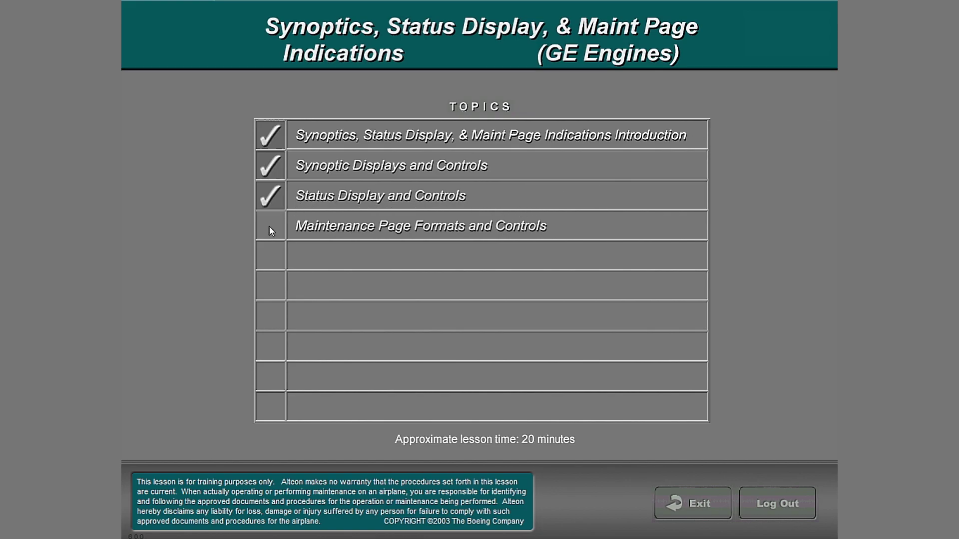
Choose the Maintenance Page Formats and Controls row in the topics list.
click(445, 230)
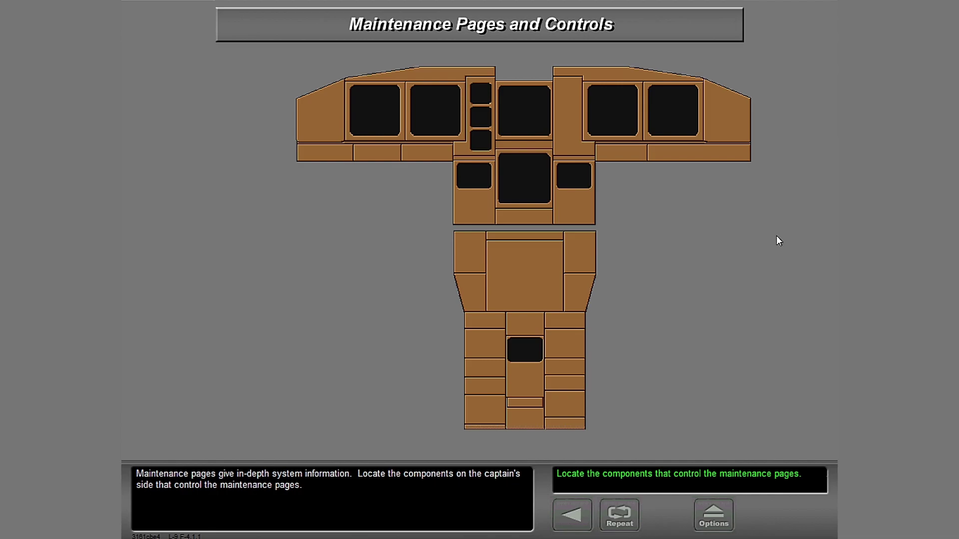
Bring up the captain's CDU and CCD panel, then select MAINT INFO DISPLAY.
click(477, 188)
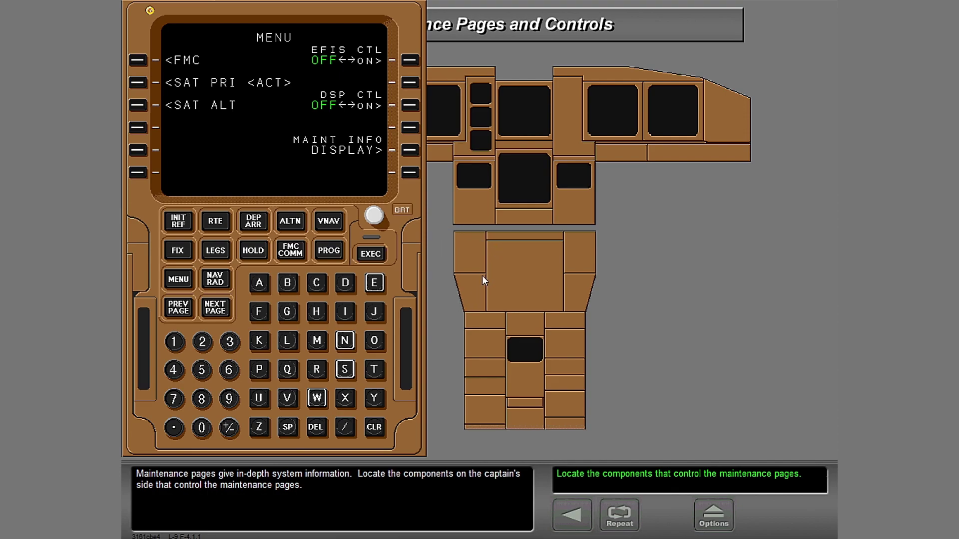
click(468, 251)
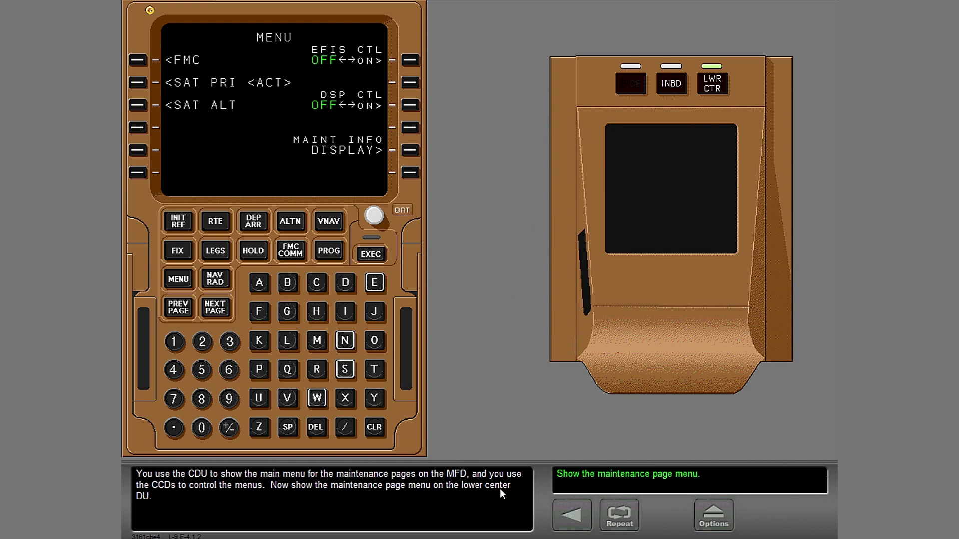
click(409, 149)
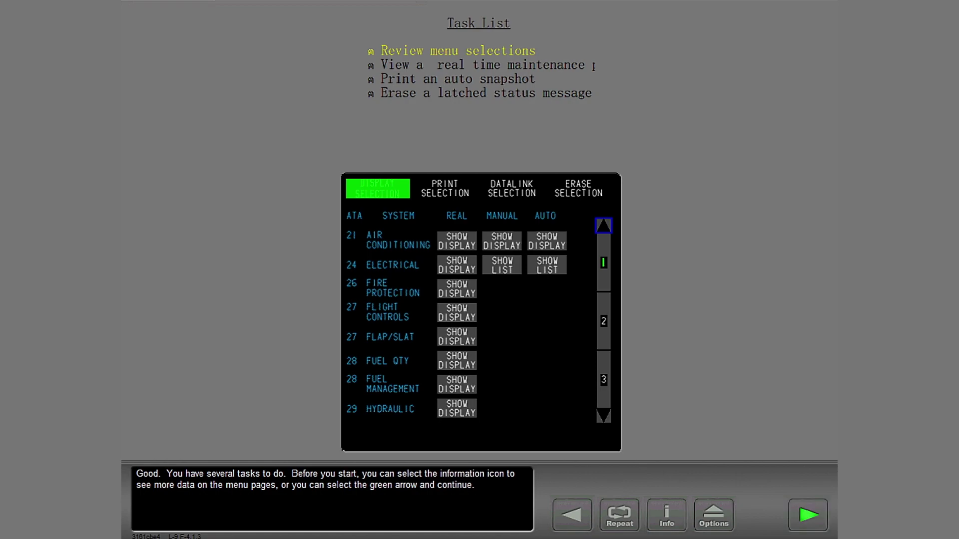
click(666, 515)
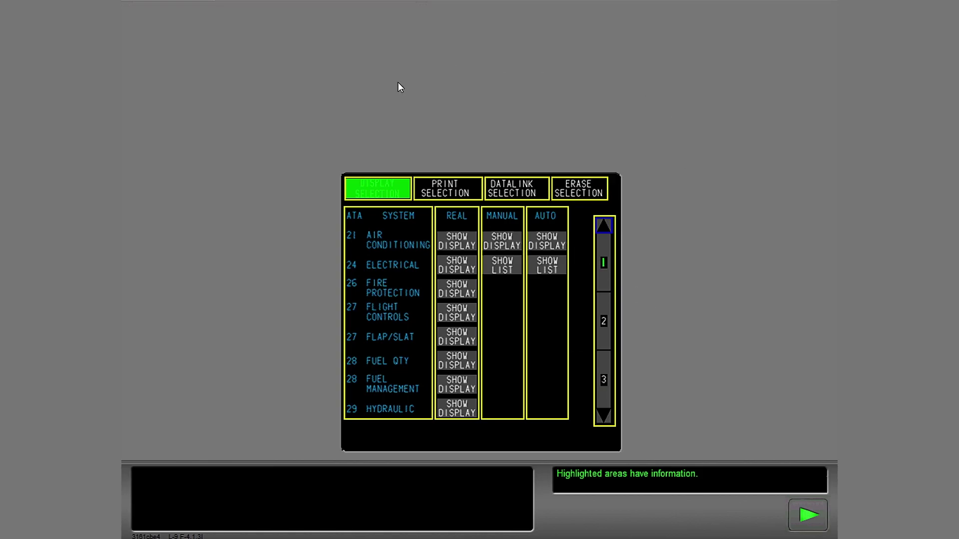
mouse_move(382, 187)
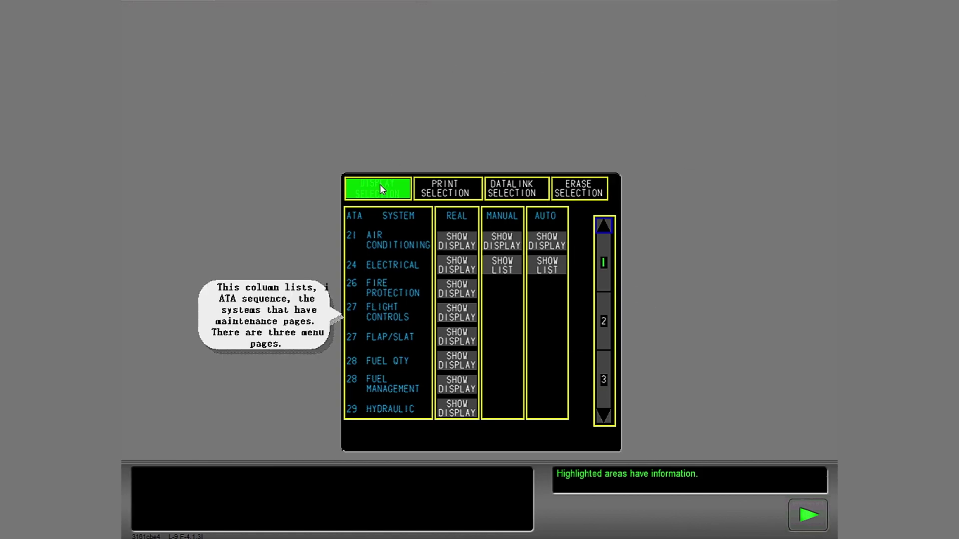
mouse_move(458, 194)
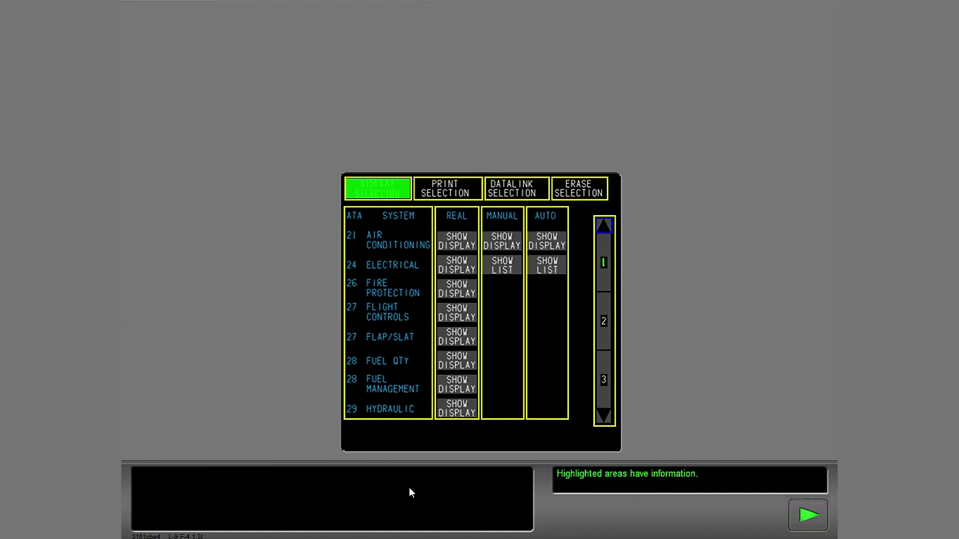
mouse_move(405, 219)
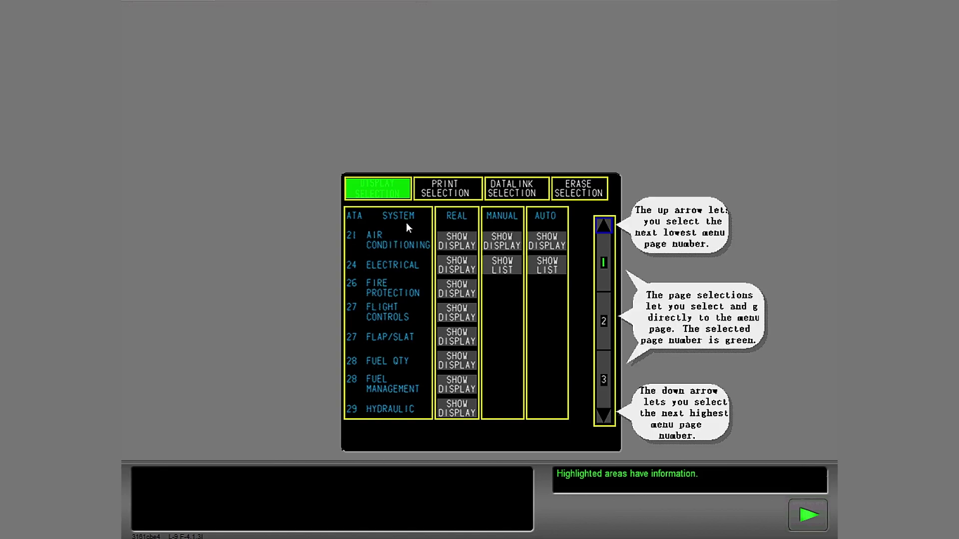
mouse_move(459, 218)
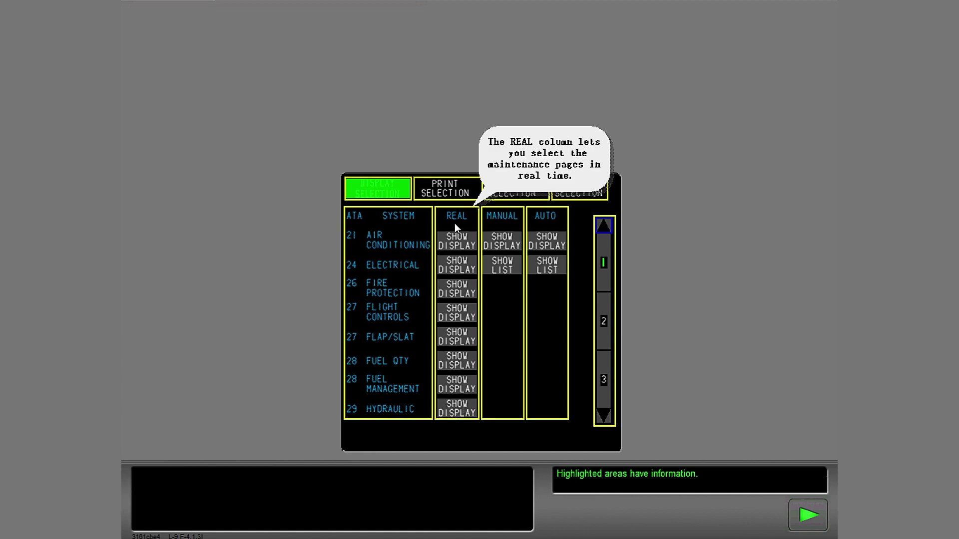
mouse_move(498, 238)
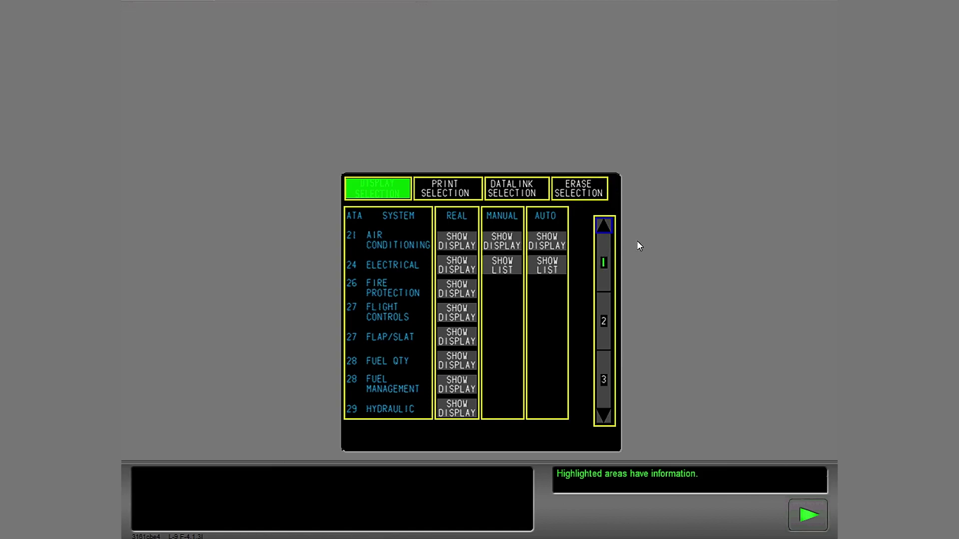
click(808, 515)
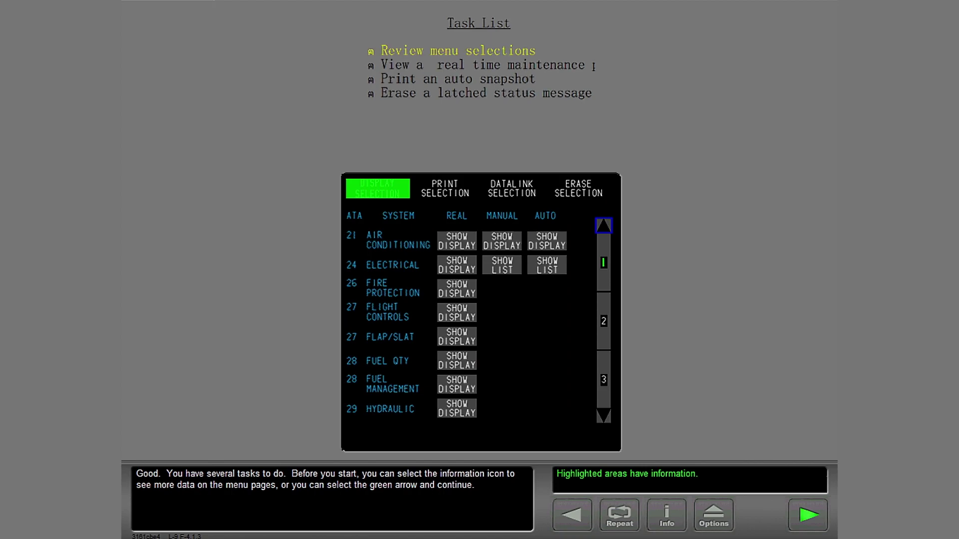
Advance from the Task List to the first task, reviewing the menu selections.
click(808, 520)
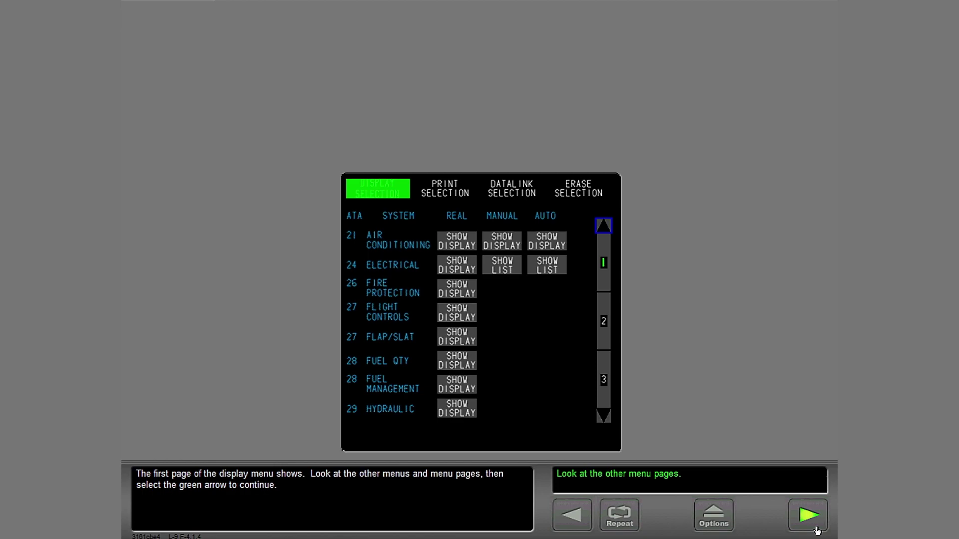
Browse menu pages 2 and 3 and switch between the PRINT and DISPLAY selection tabs.
click(603, 320)
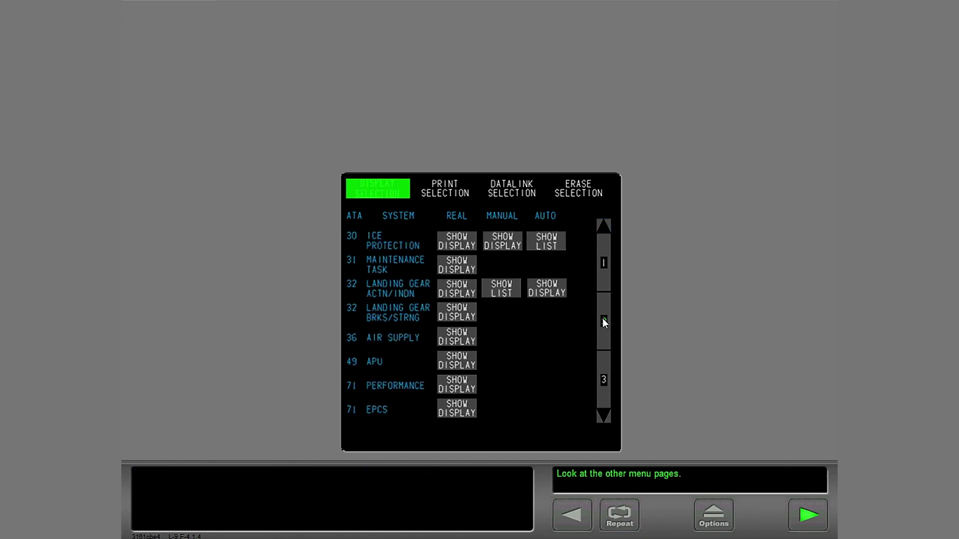
click(604, 380)
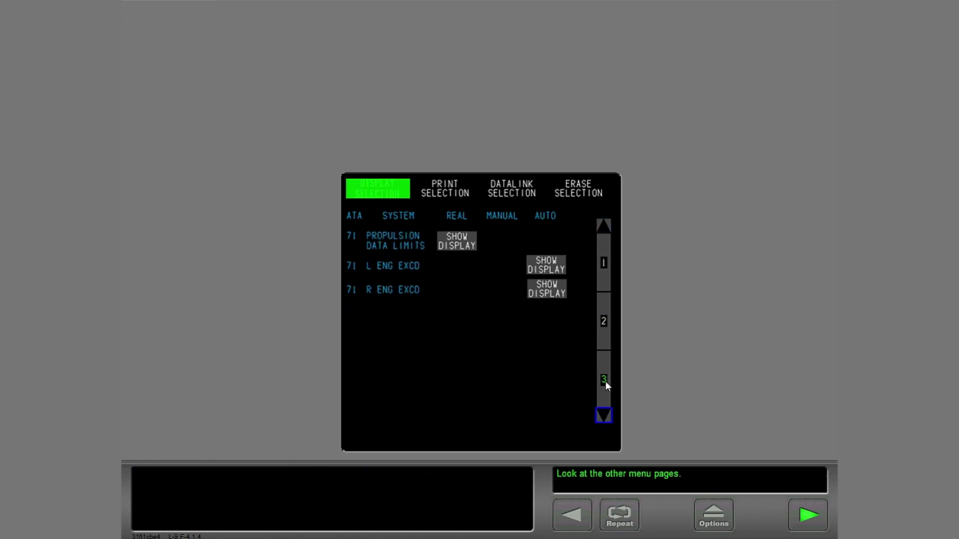
click(454, 192)
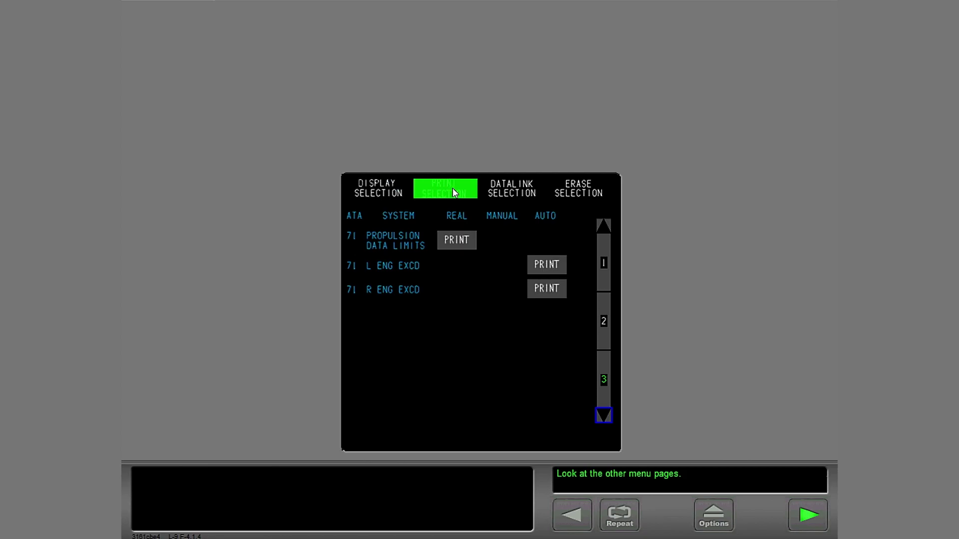
click(376, 189)
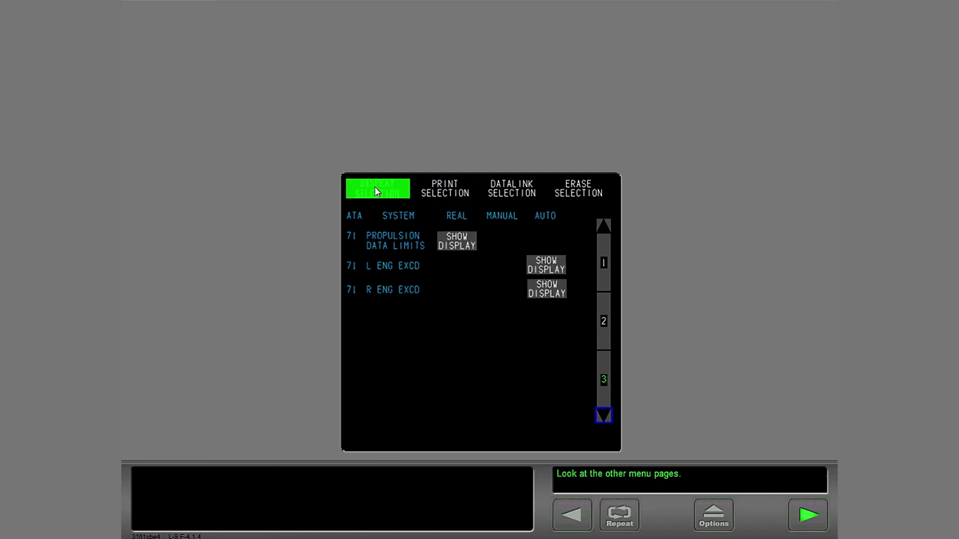
click(448, 188)
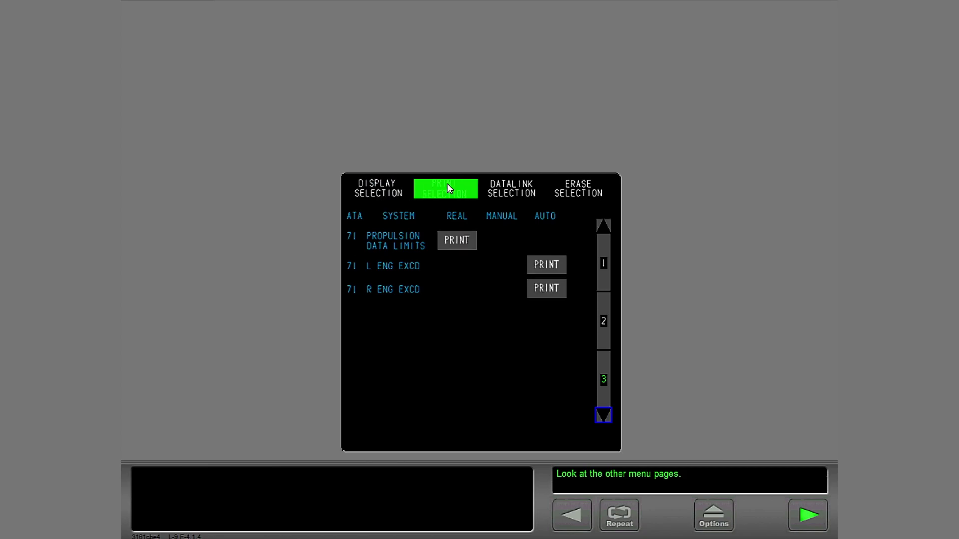
Check the DATALINK and ERASE selections, try printing PROPULSION DATA LIMITS, then continue the lesson.
click(521, 194)
click(594, 193)
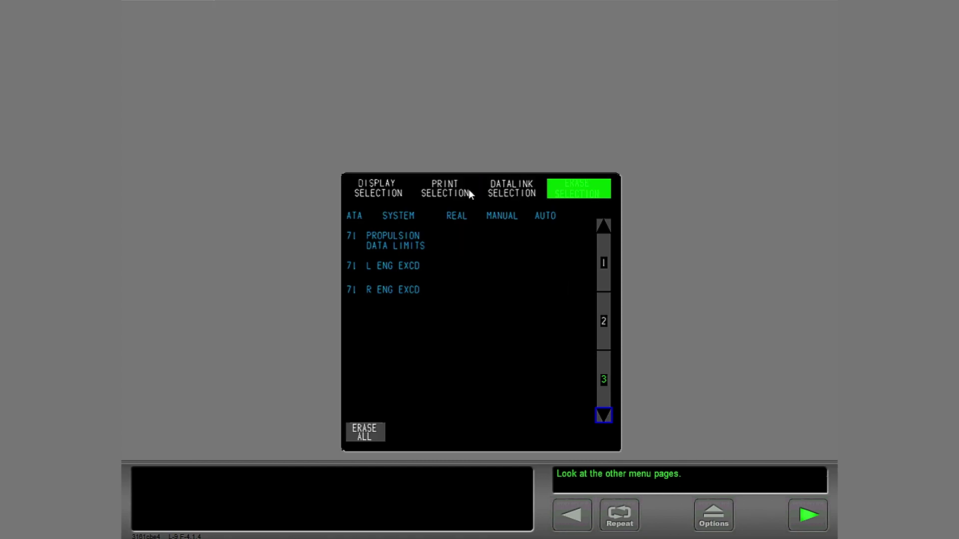
click(439, 191)
click(453, 241)
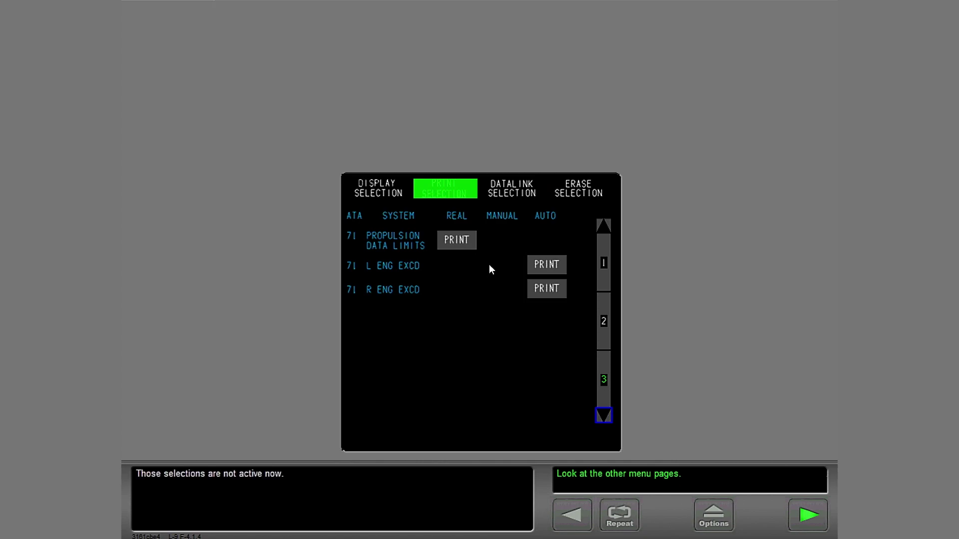
click(809, 517)
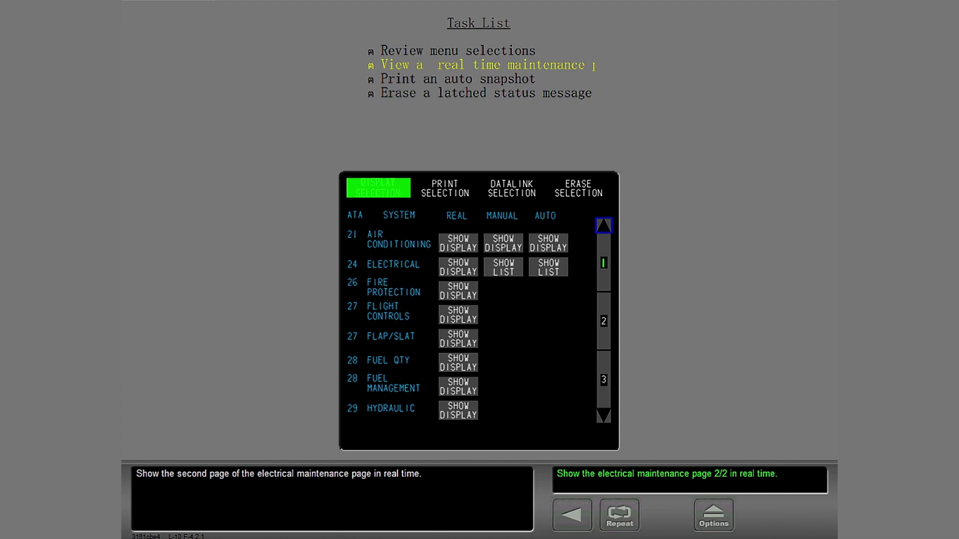
Show the ELECTRICAL maintenance page in real time and move to page 2/2 with its page menu.
click(454, 274)
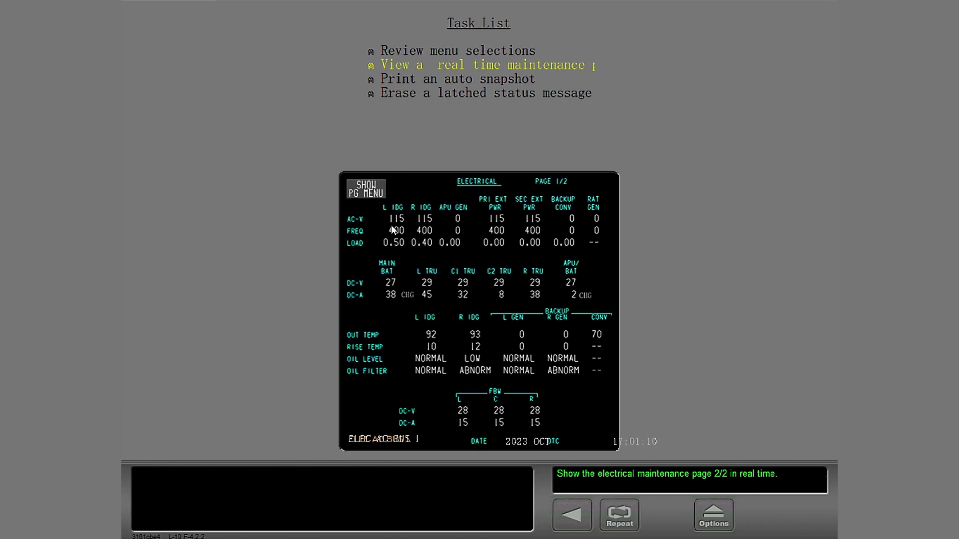
click(368, 194)
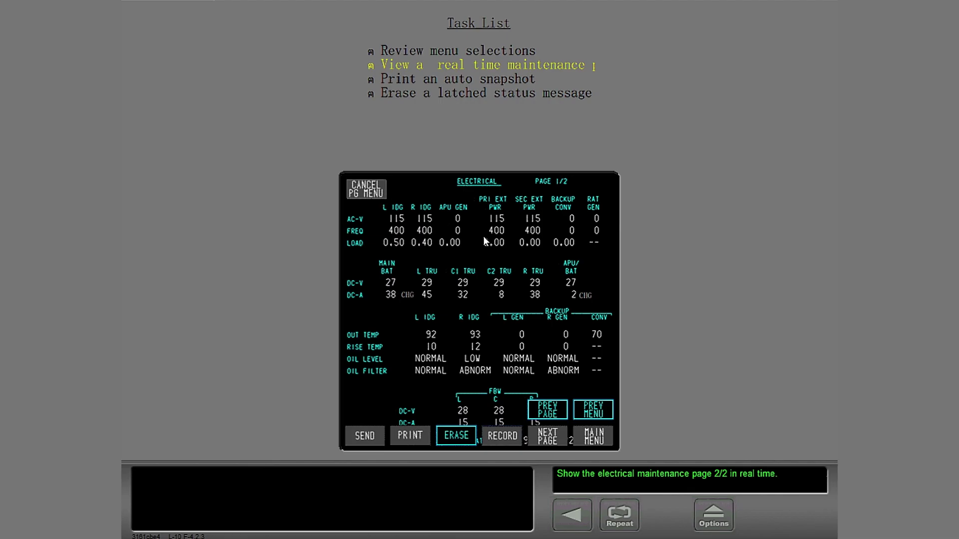
click(548, 438)
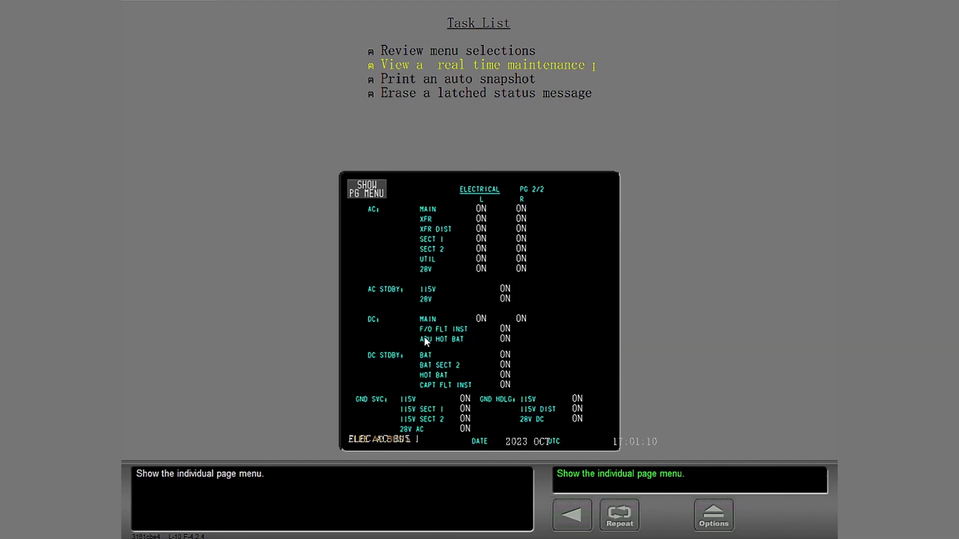
click(363, 193)
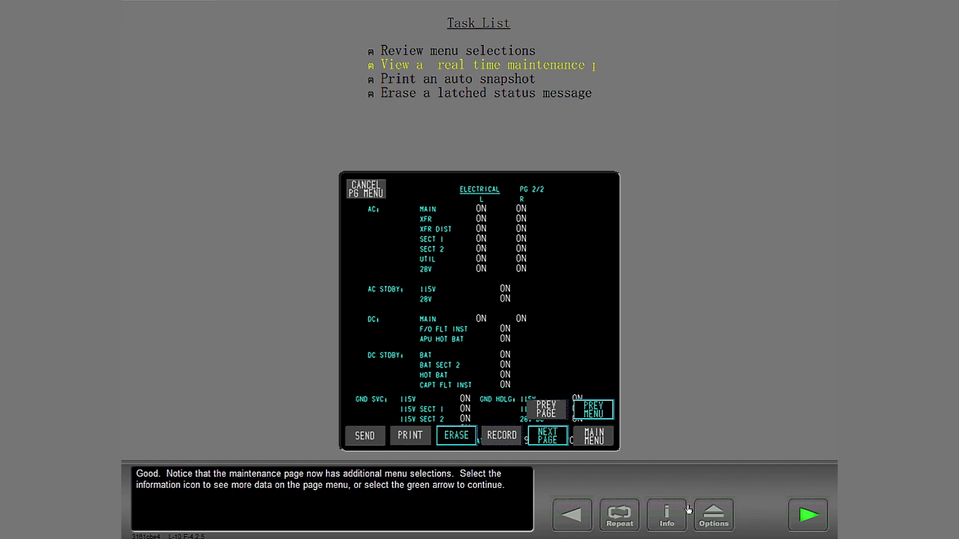
Turn on Info, read each page-menu button's help bubble, then resume the lesson.
click(665, 525)
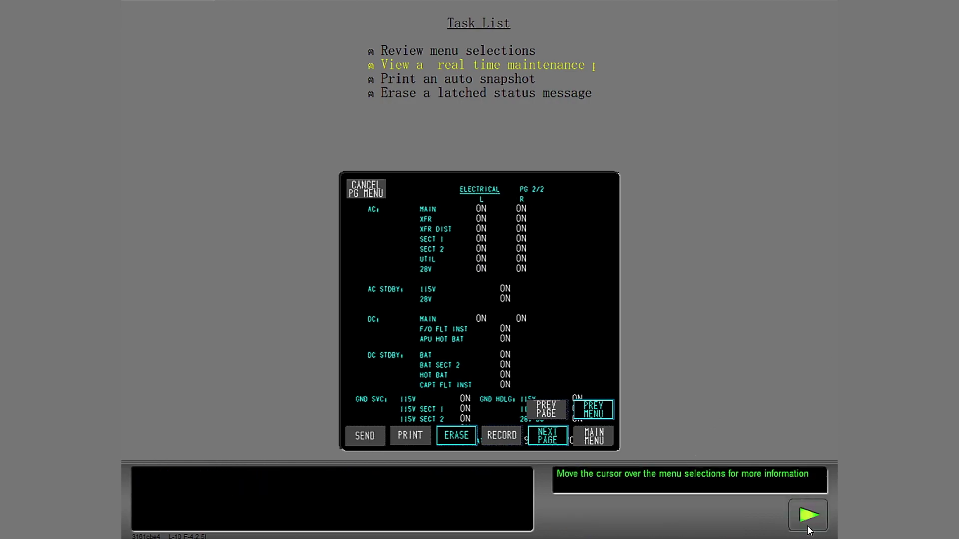
mouse_move(372, 194)
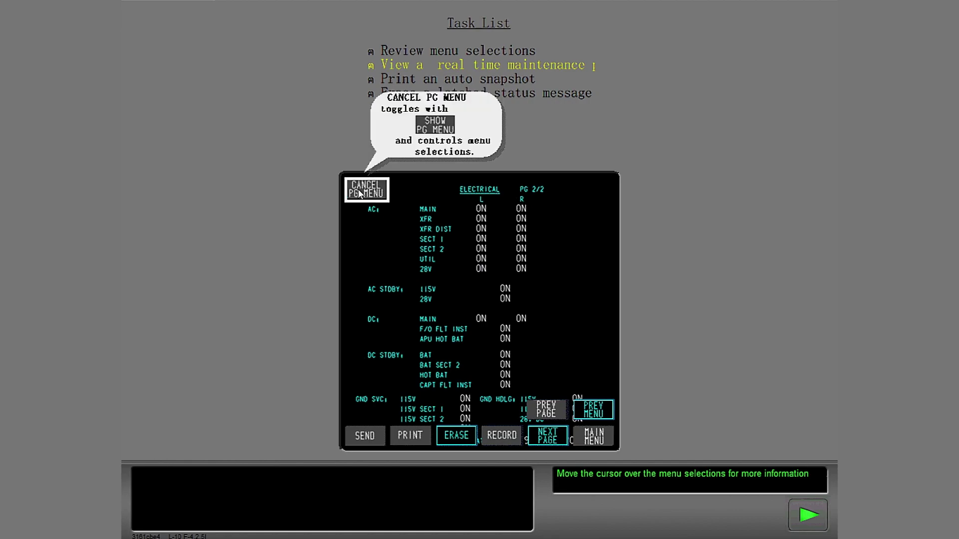
mouse_move(366, 440)
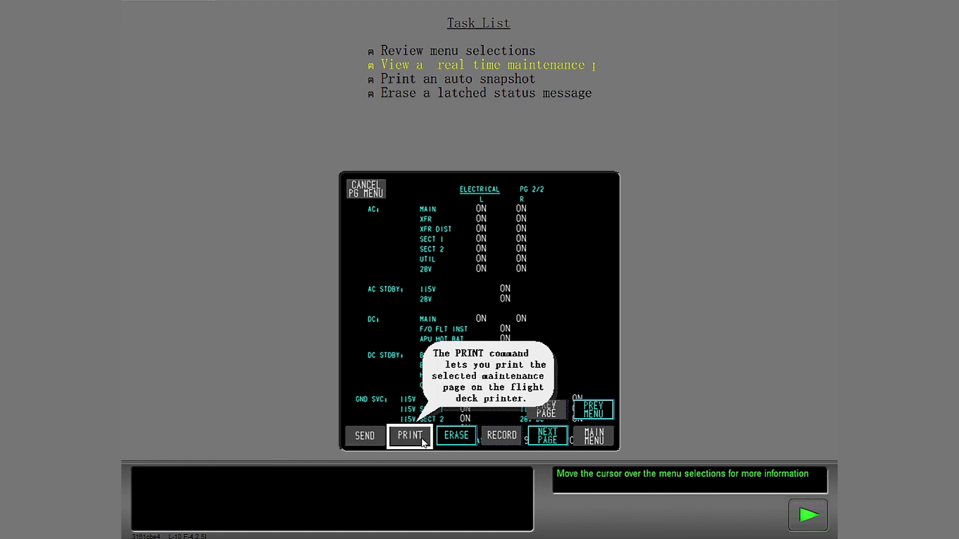
mouse_move(428, 445)
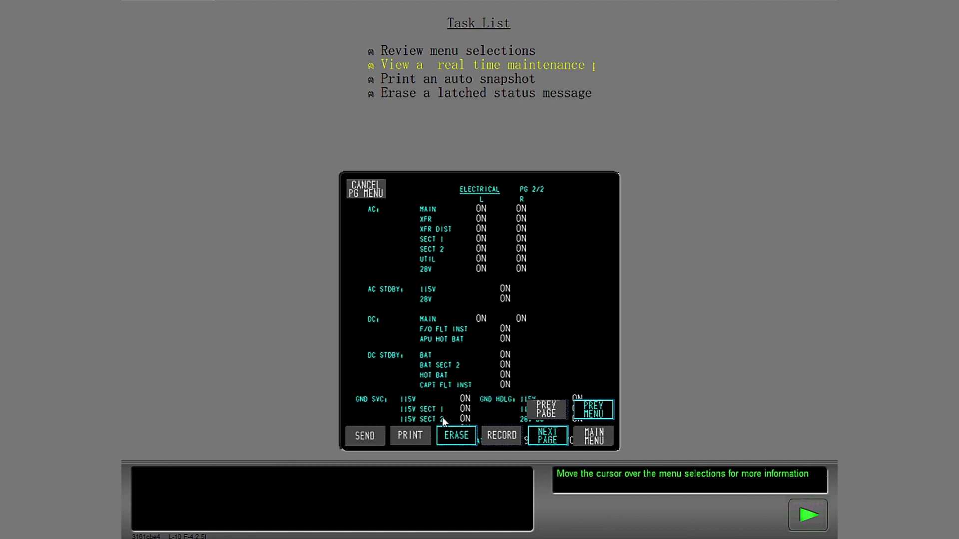
mouse_move(515, 444)
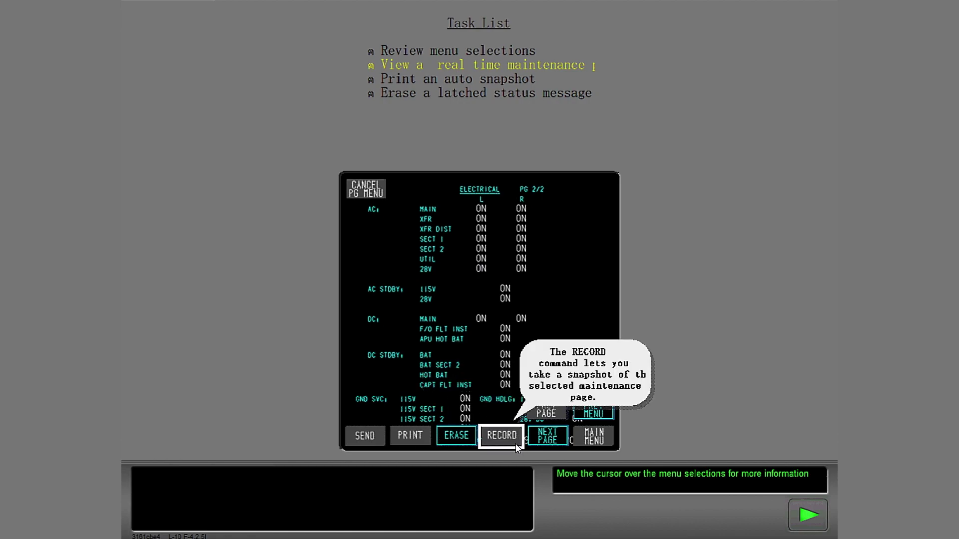
mouse_move(565, 411)
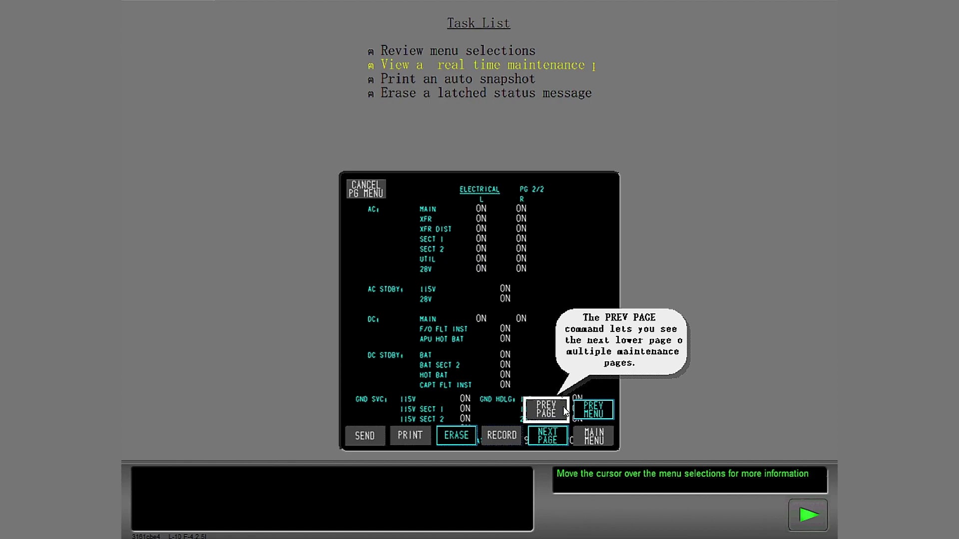
mouse_move(583, 439)
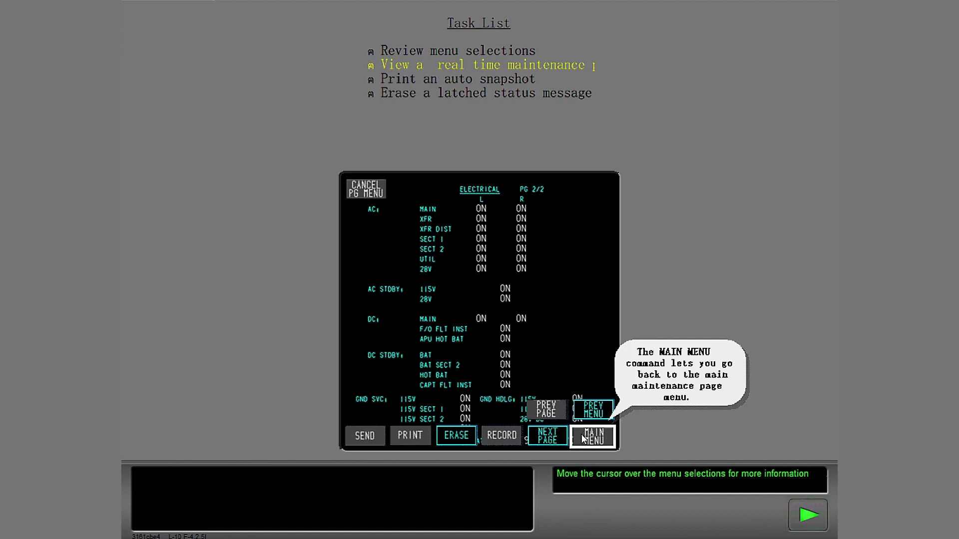
click(809, 525)
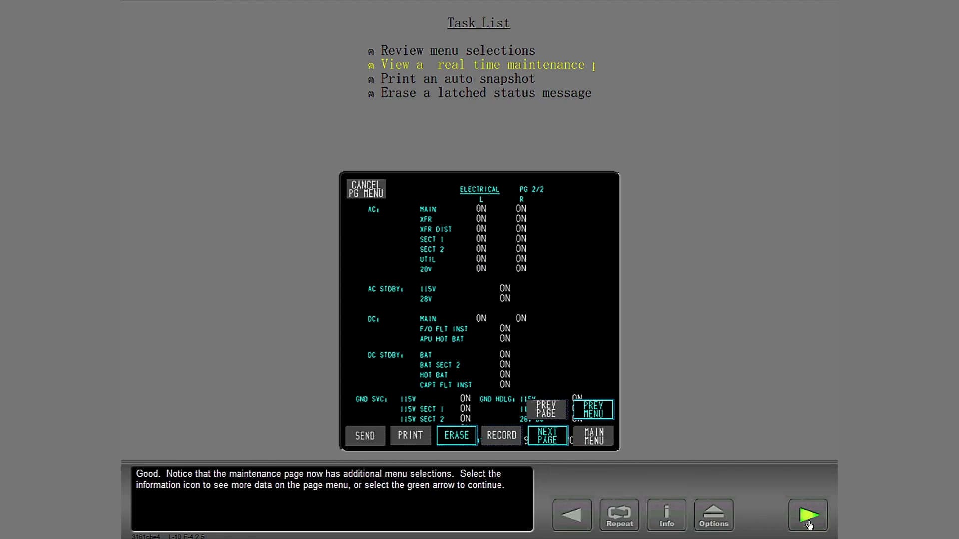
click(809, 524)
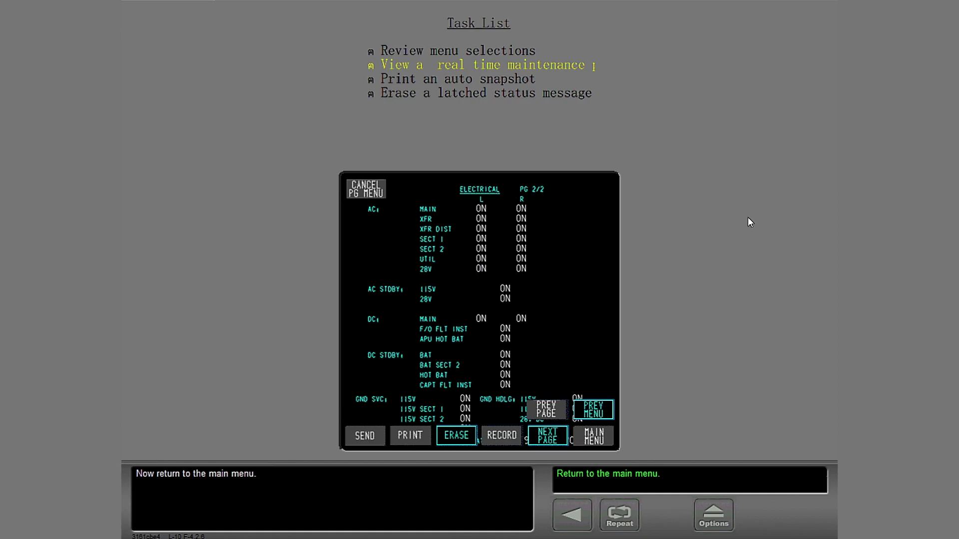
From the main menu, list Electrical AUTO snapshots under PRINT SELECTION and print the oldest one.
click(607, 440)
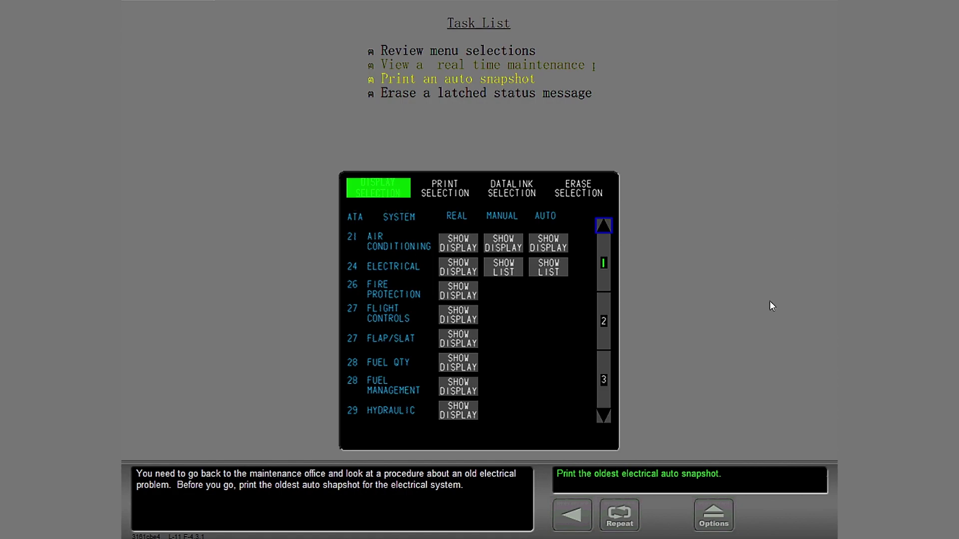
click(543, 268)
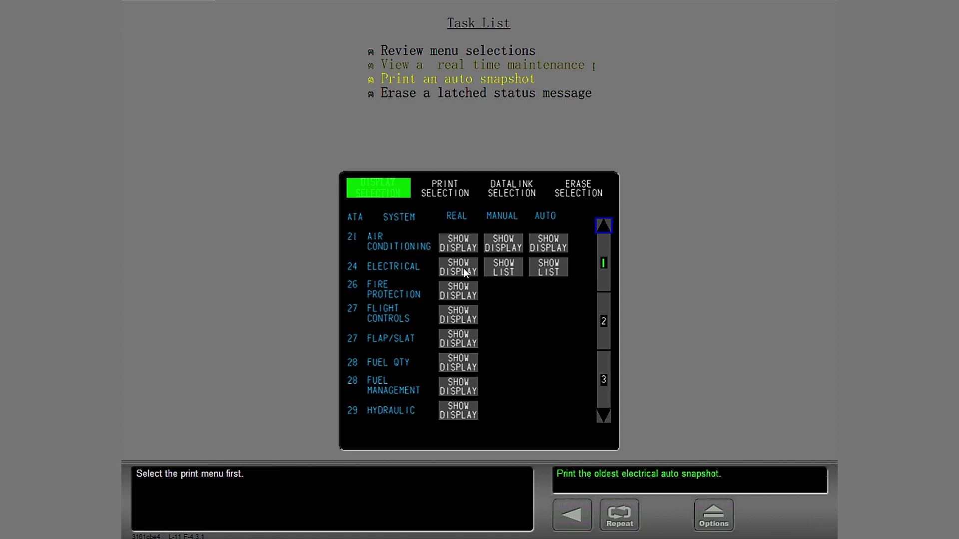
click(442, 196)
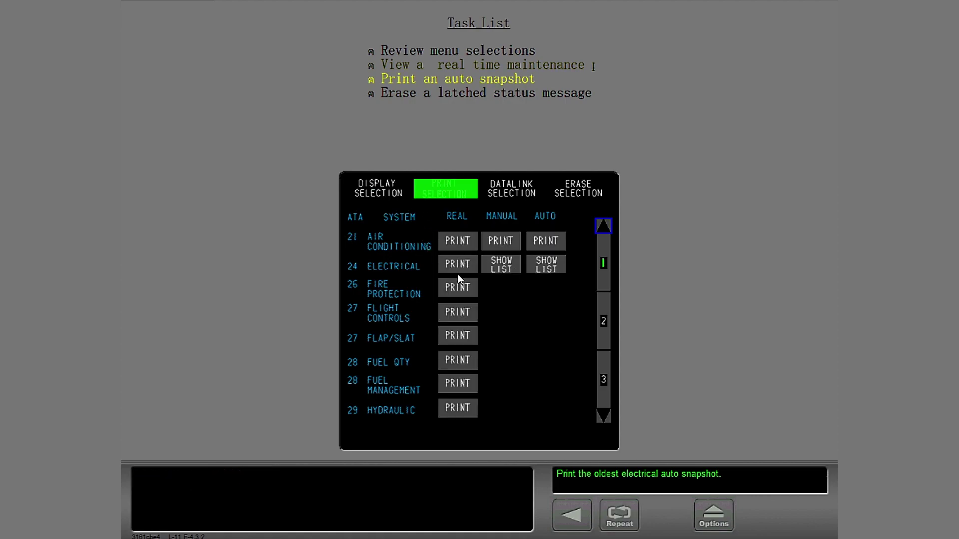
click(547, 264)
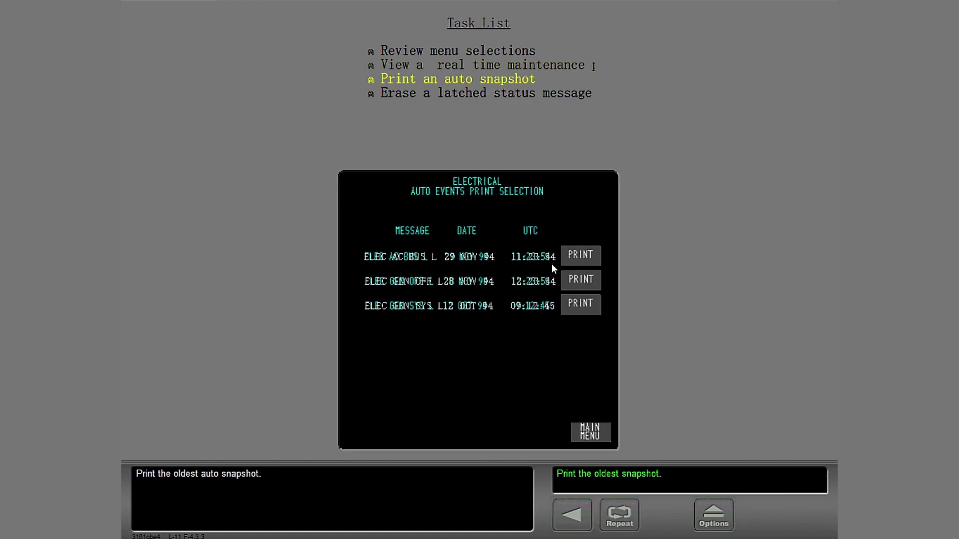
click(581, 307)
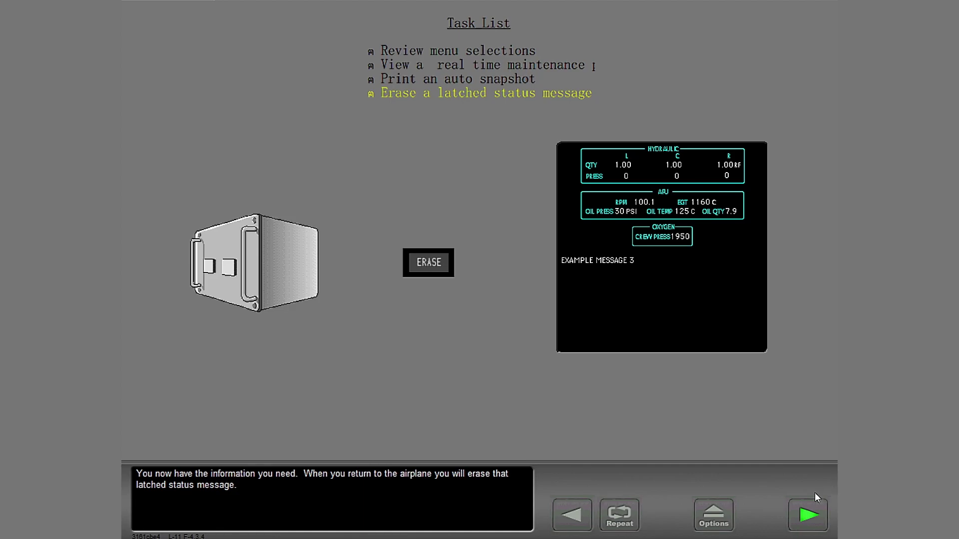
Open 31 MAINTENANCE TASK from list page 2 and erase EXAMPLE MESSAGE 3.
click(809, 514)
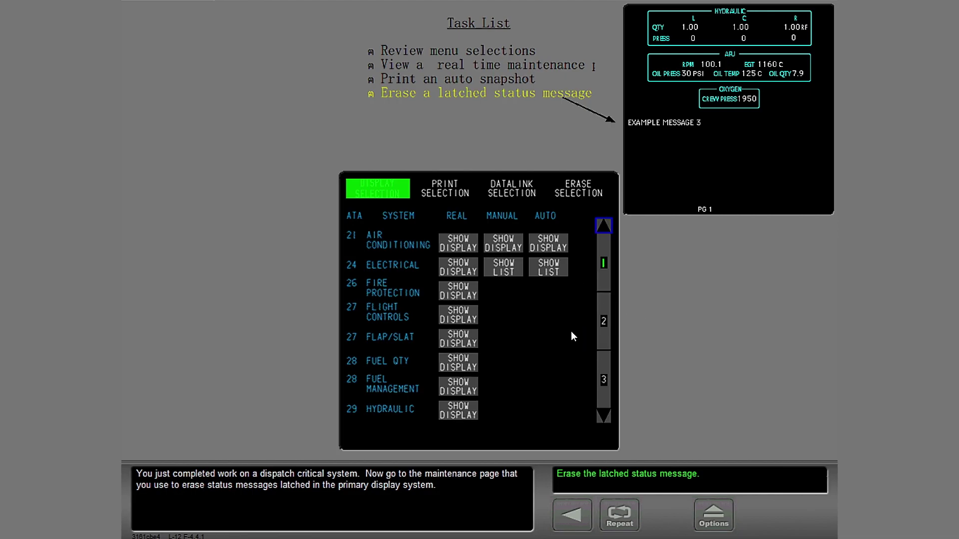
click(605, 315)
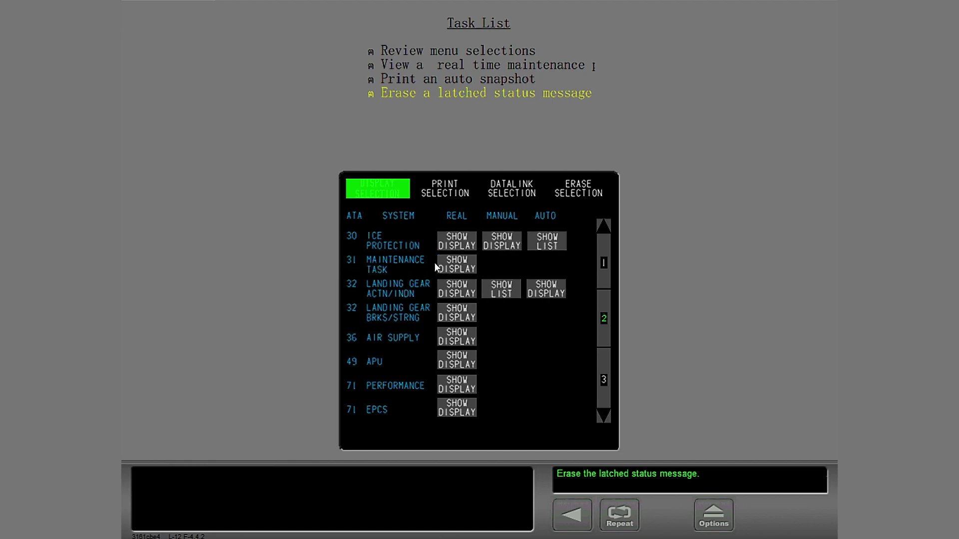
click(461, 264)
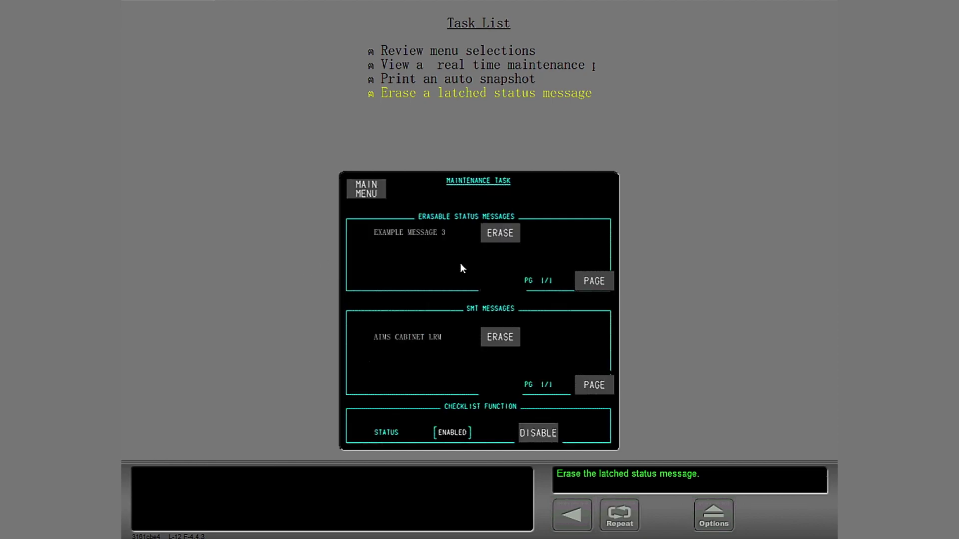
click(508, 237)
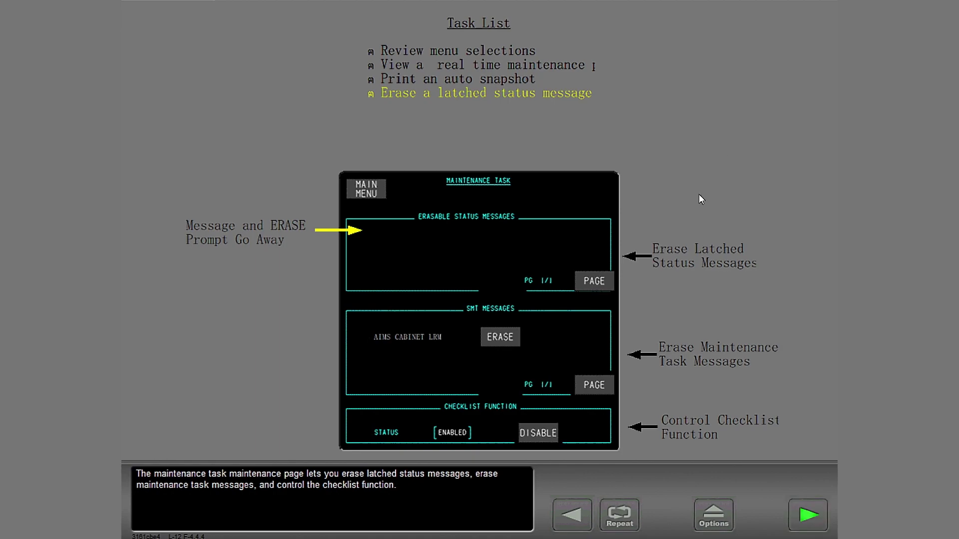
Bring up the STAT page showing no messages, then advance to the lesson Summary.
click(808, 515)
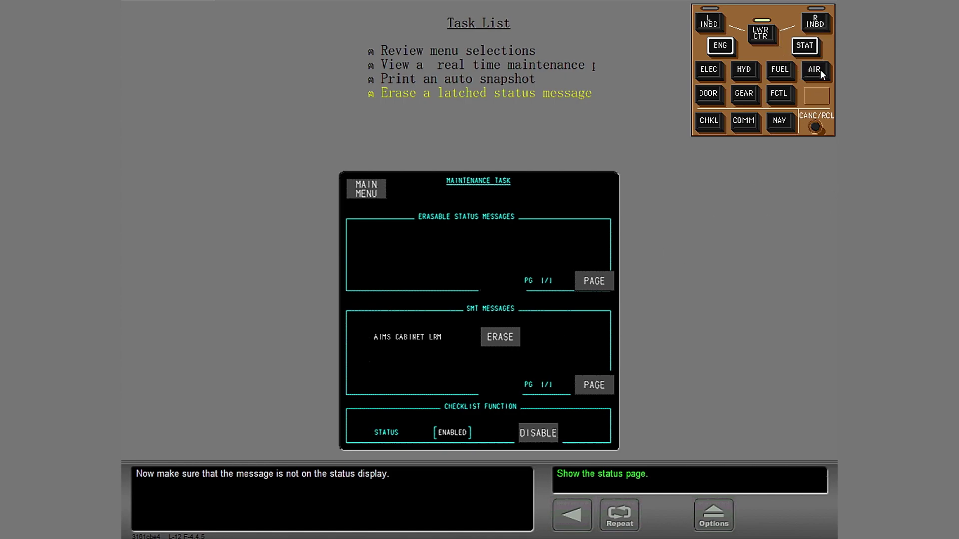
click(805, 46)
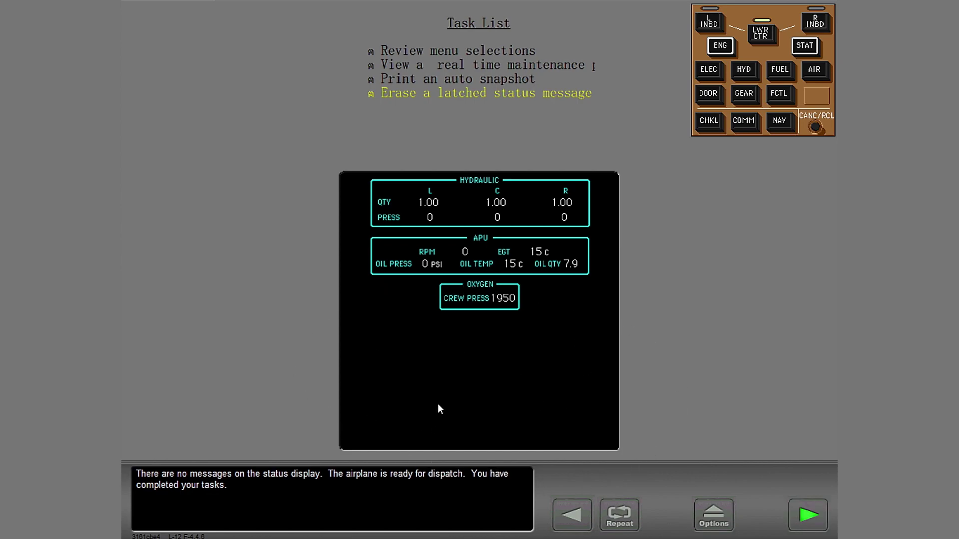
click(809, 517)
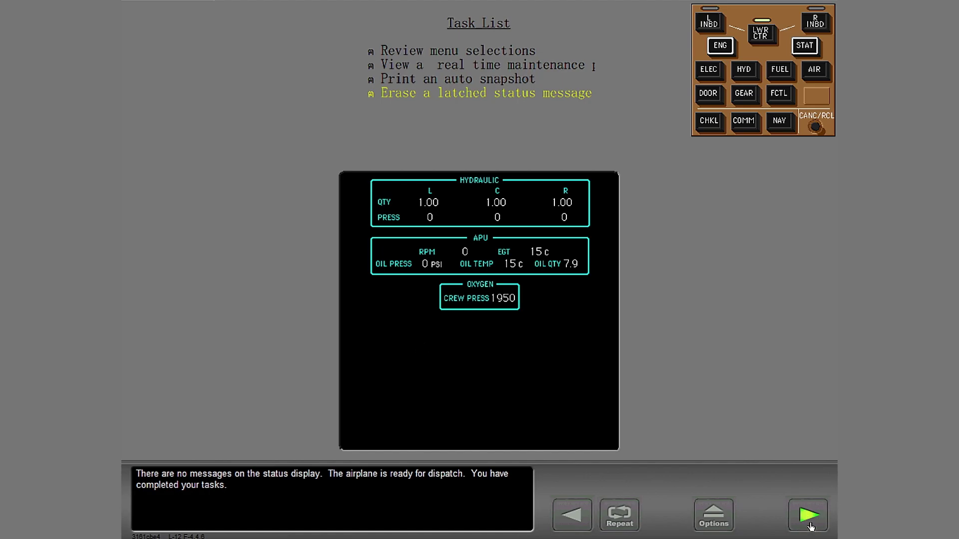